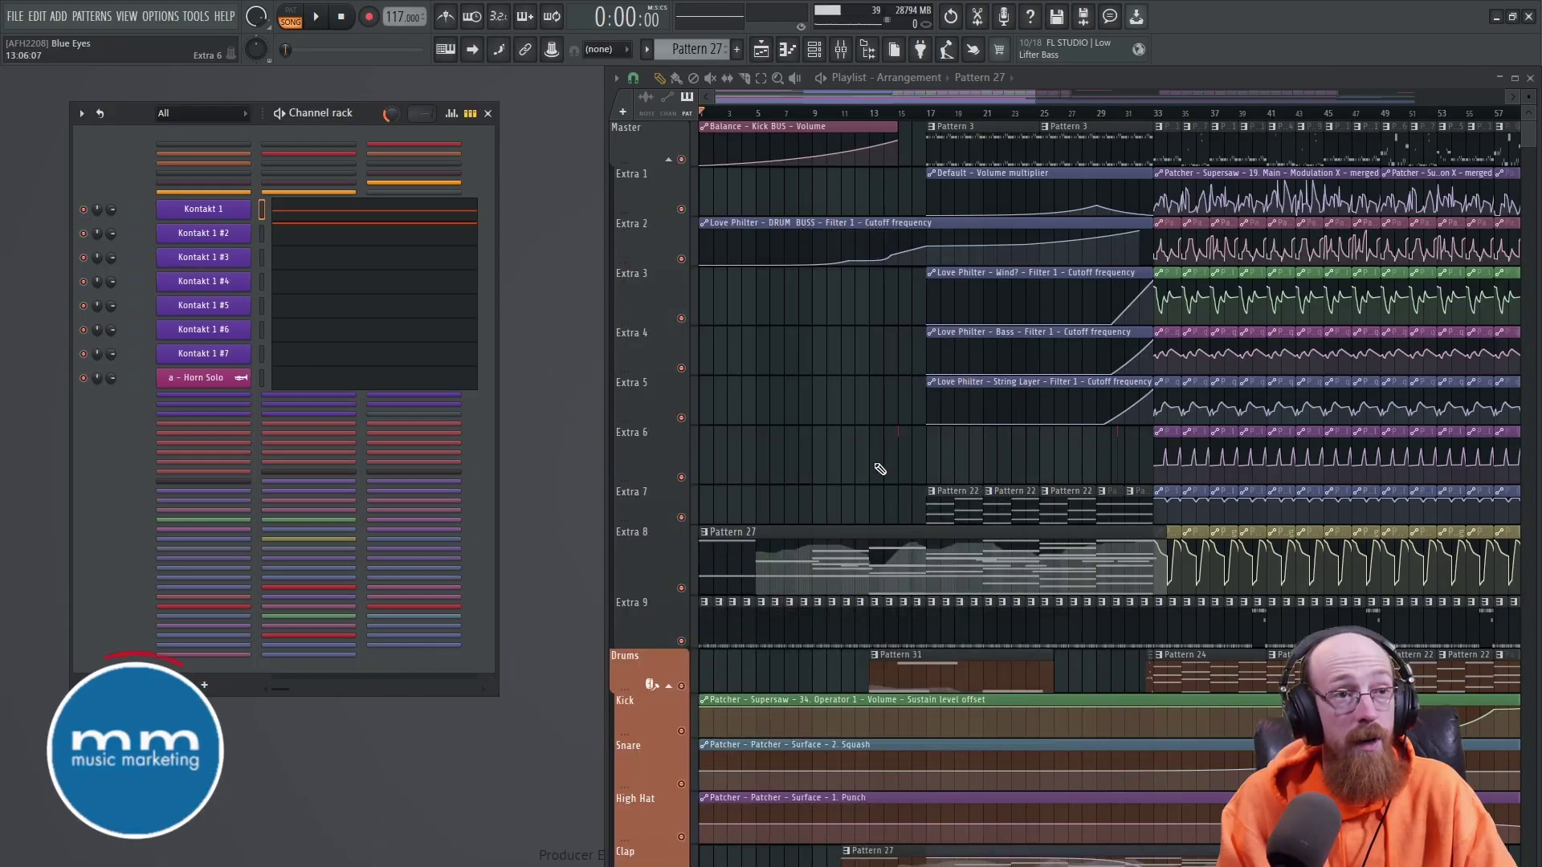
- Toggle the browser panel on and off several times, finishing with Alt+F8
click(867, 50)
click(867, 50)
click(867, 50)
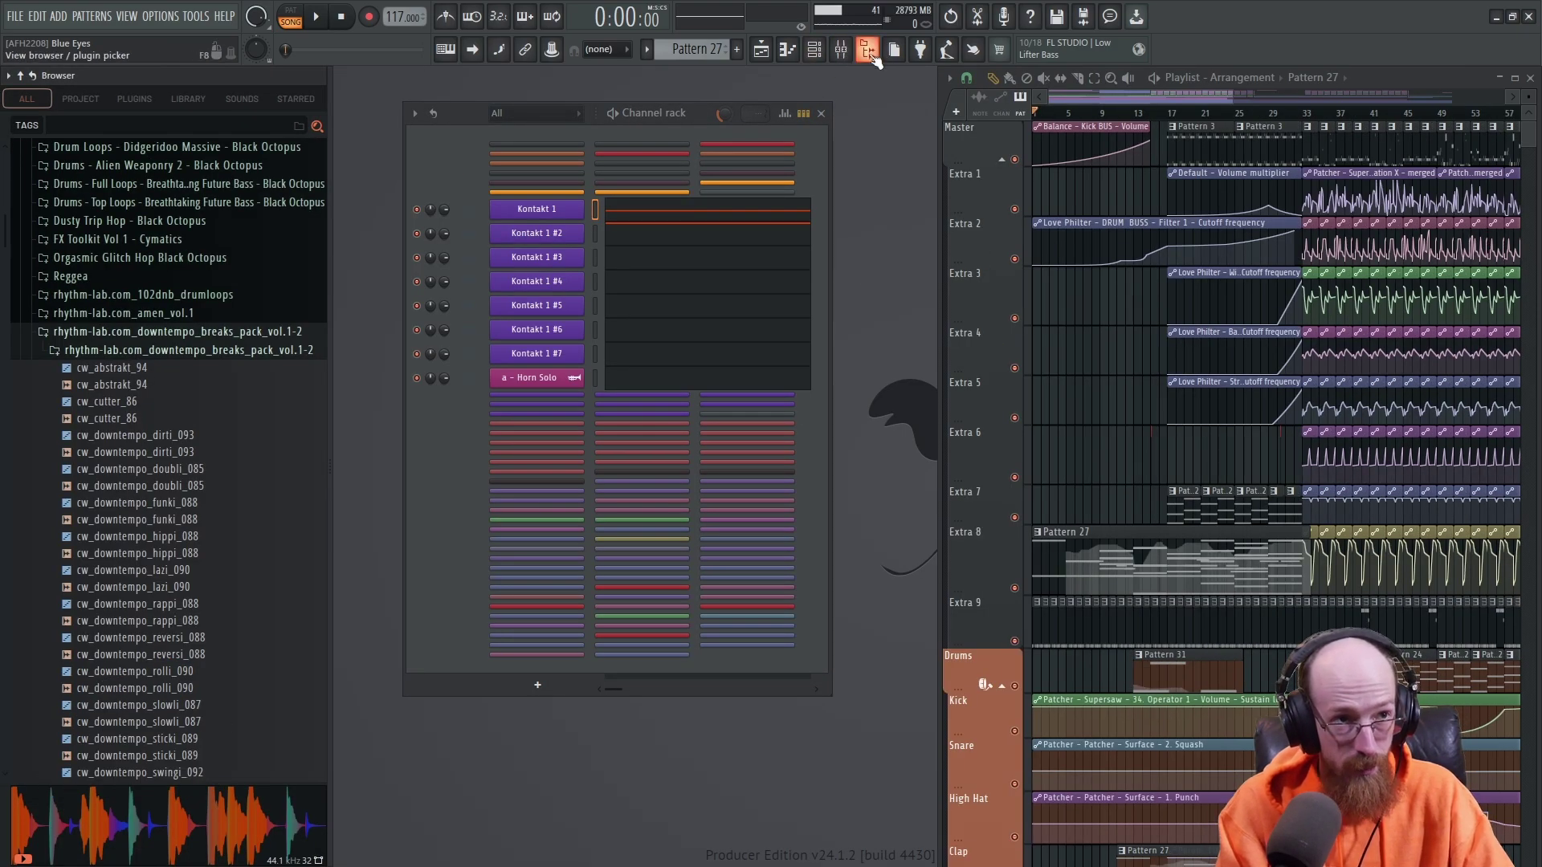
click(870, 53)
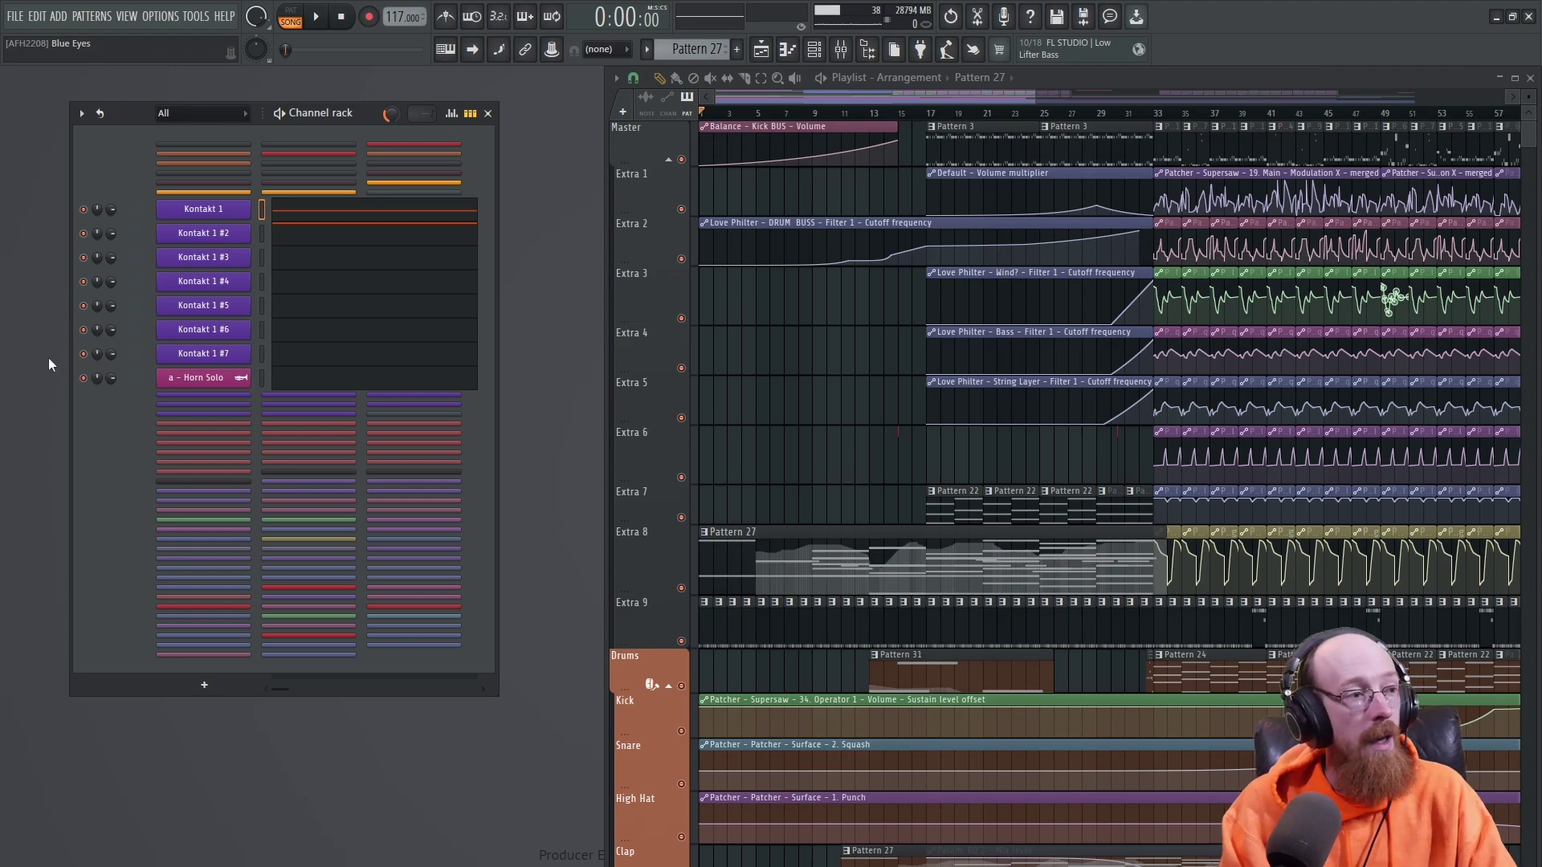
click(868, 50)
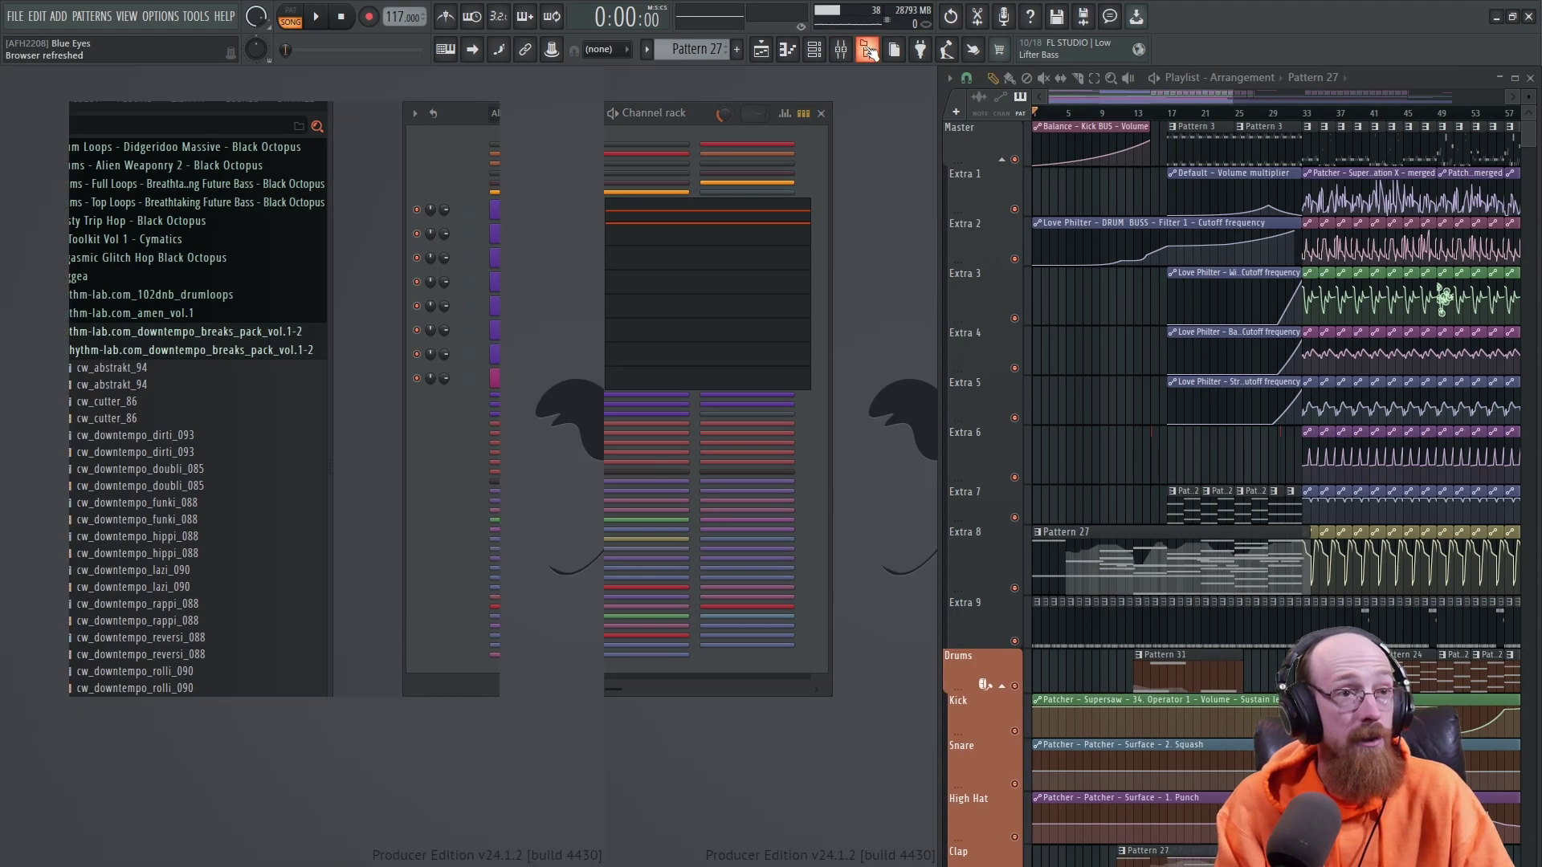
click(868, 51)
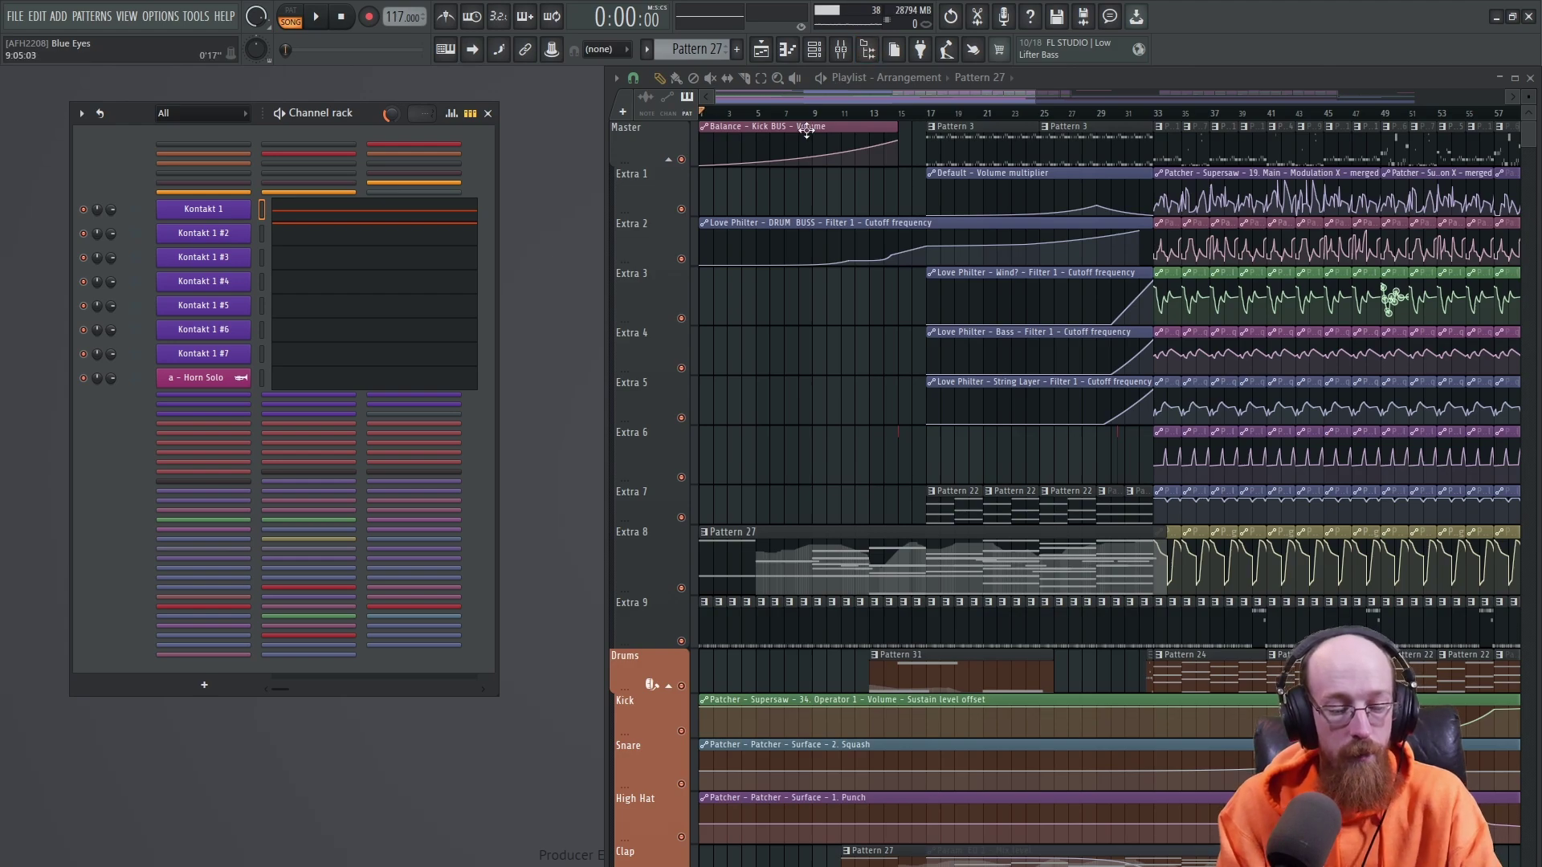
key(alt+F8)
key(alt+F8)
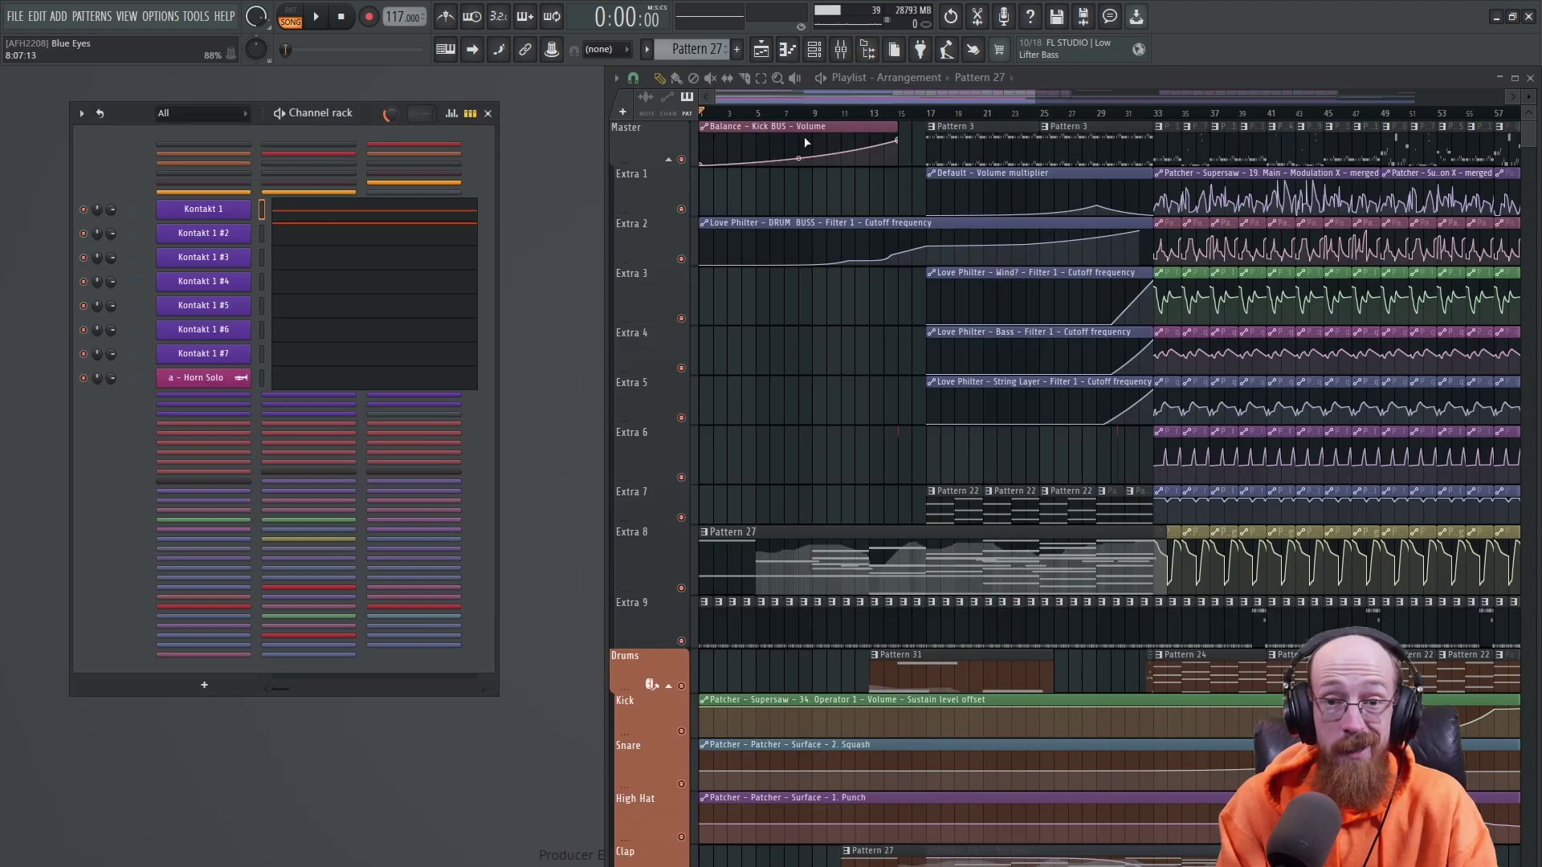
- Open the General settings' Manage shortcuts dialog to confirm F8 is set to Toggle browser
click(161, 16)
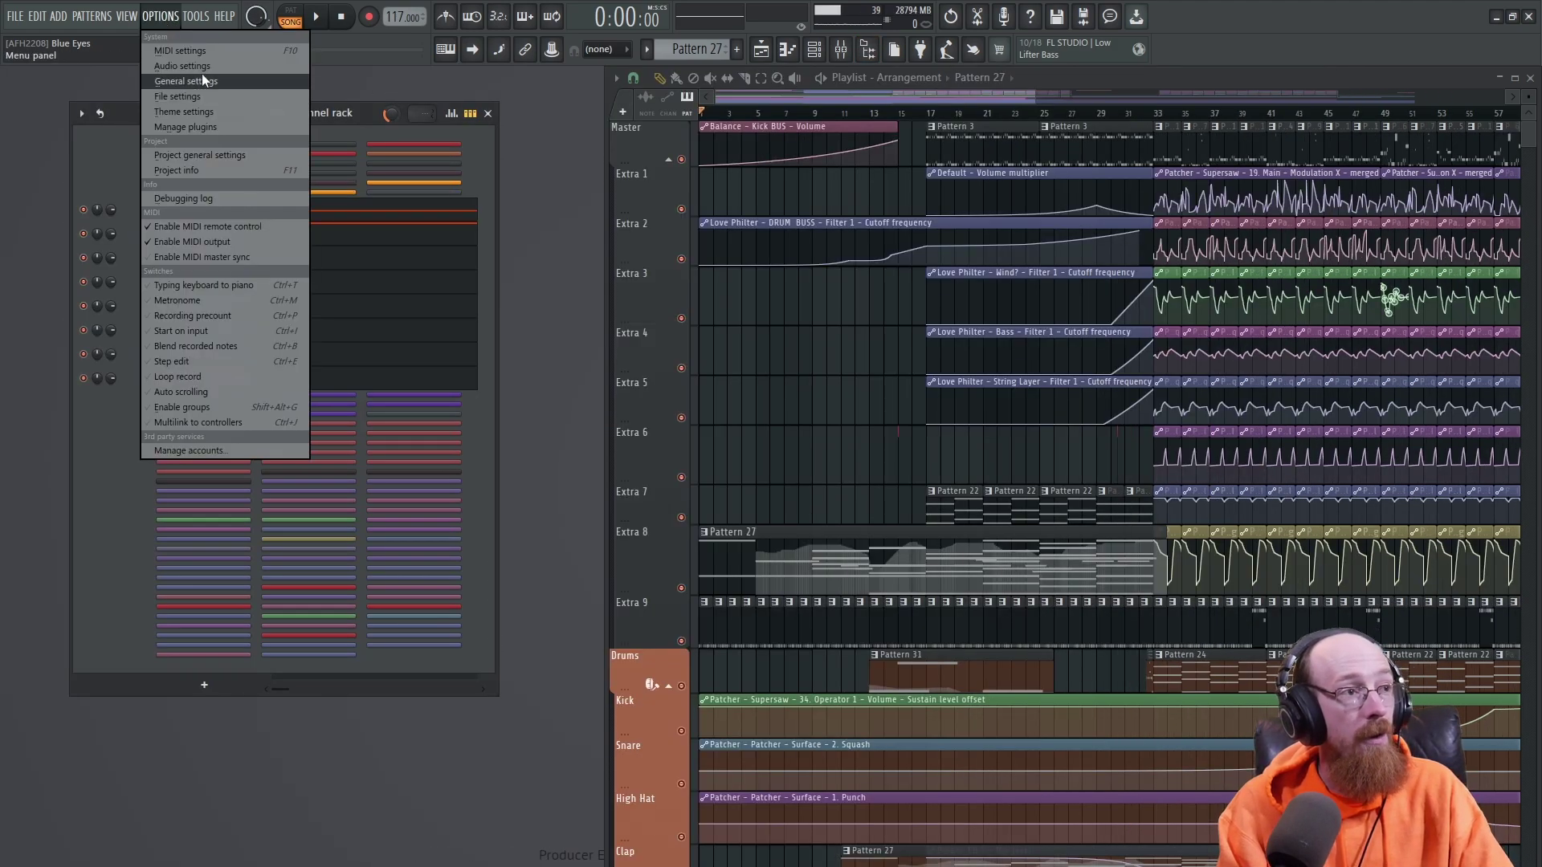
click(204, 69)
click(969, 153)
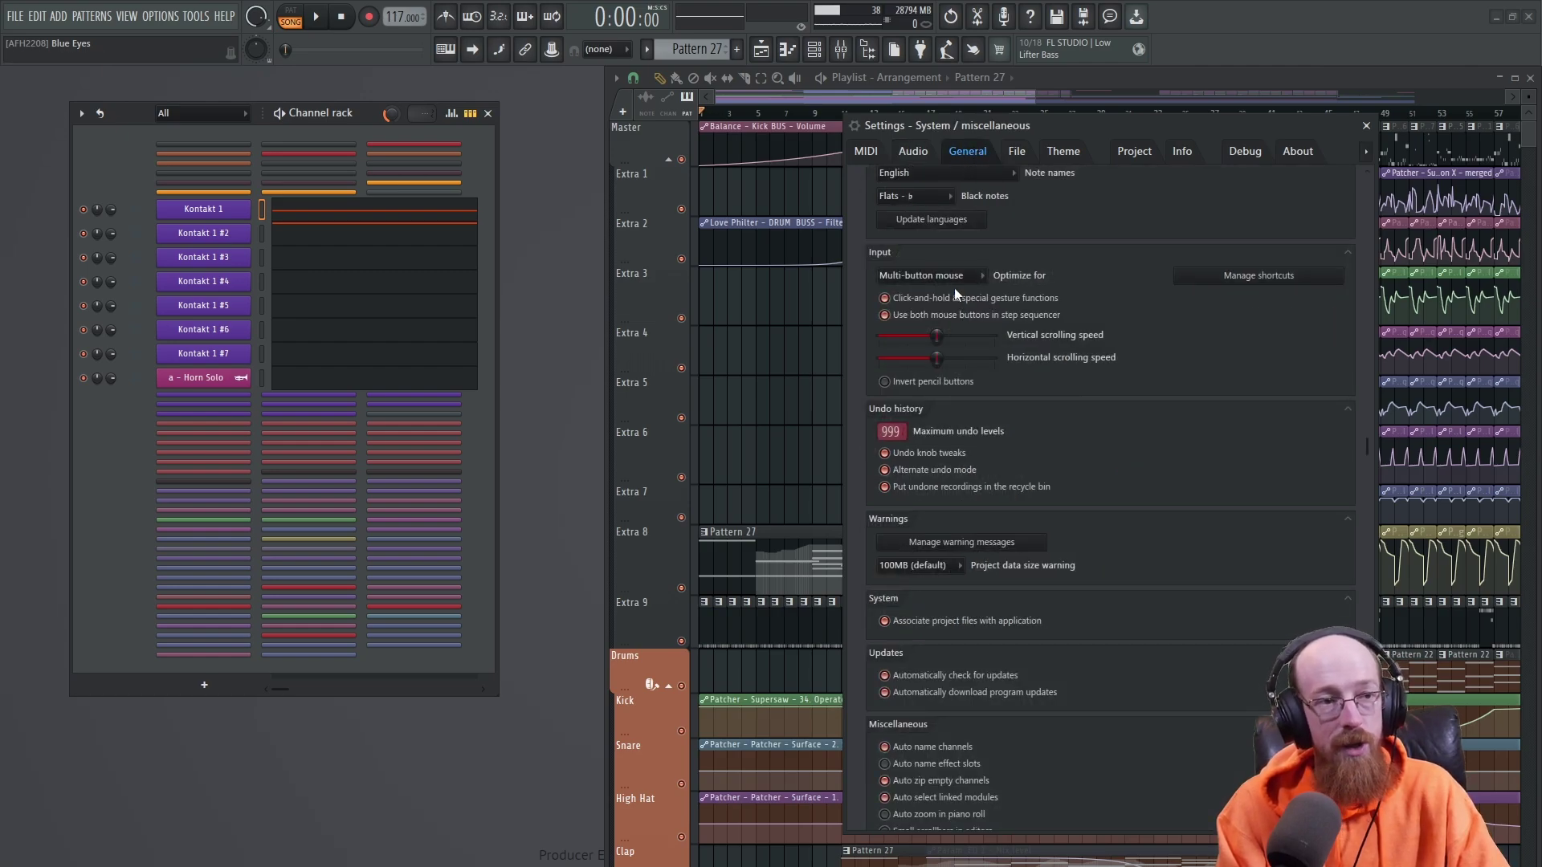
click(1322, 277)
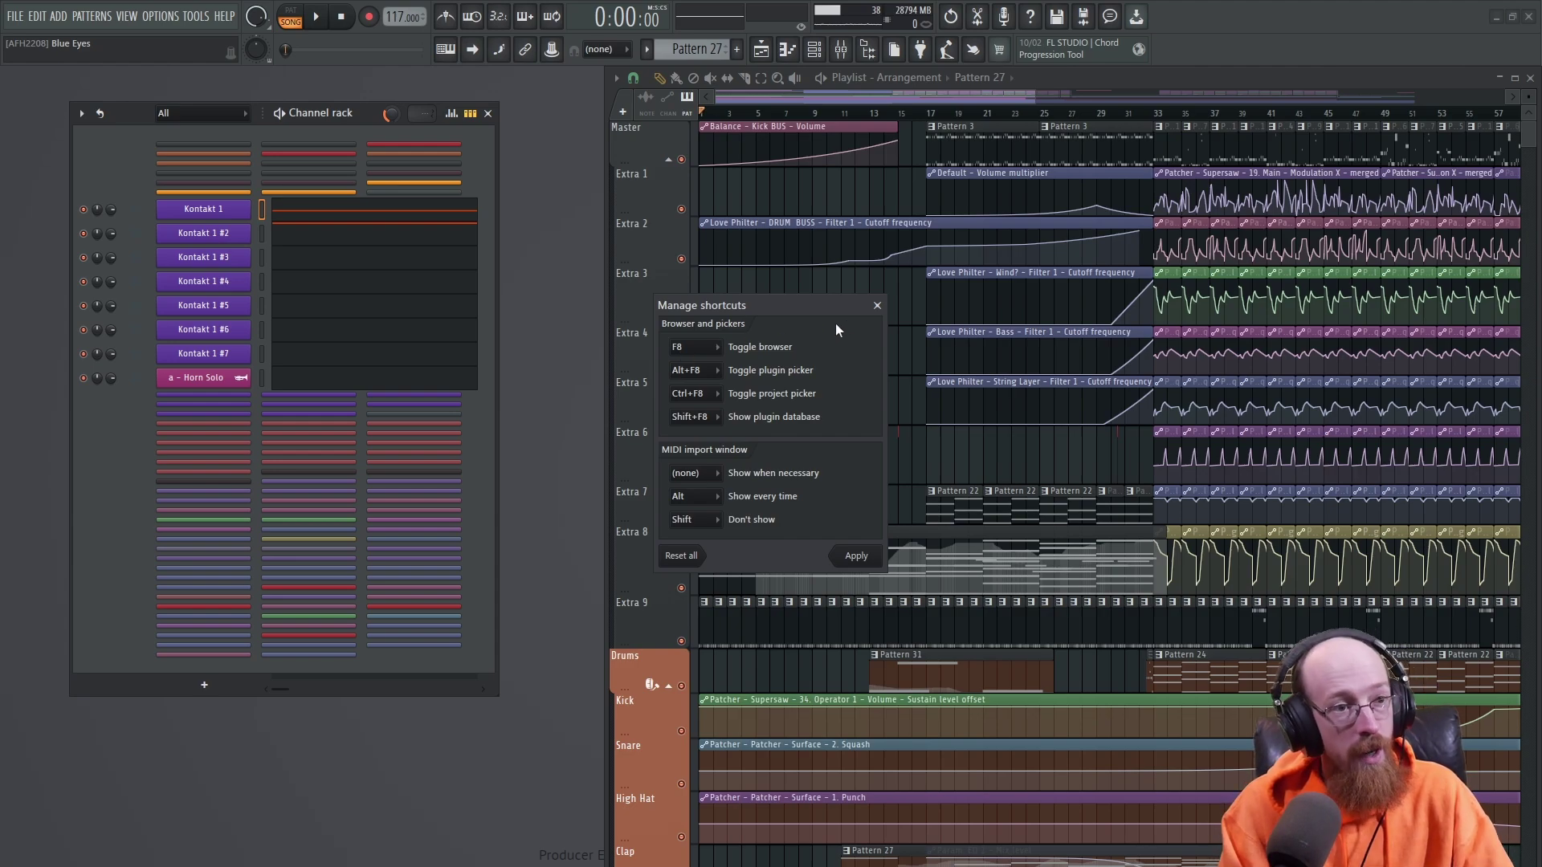
- Close the shortcuts dialog and Settings, then preview and dismiss the Channel rack generator picker
click(878, 308)
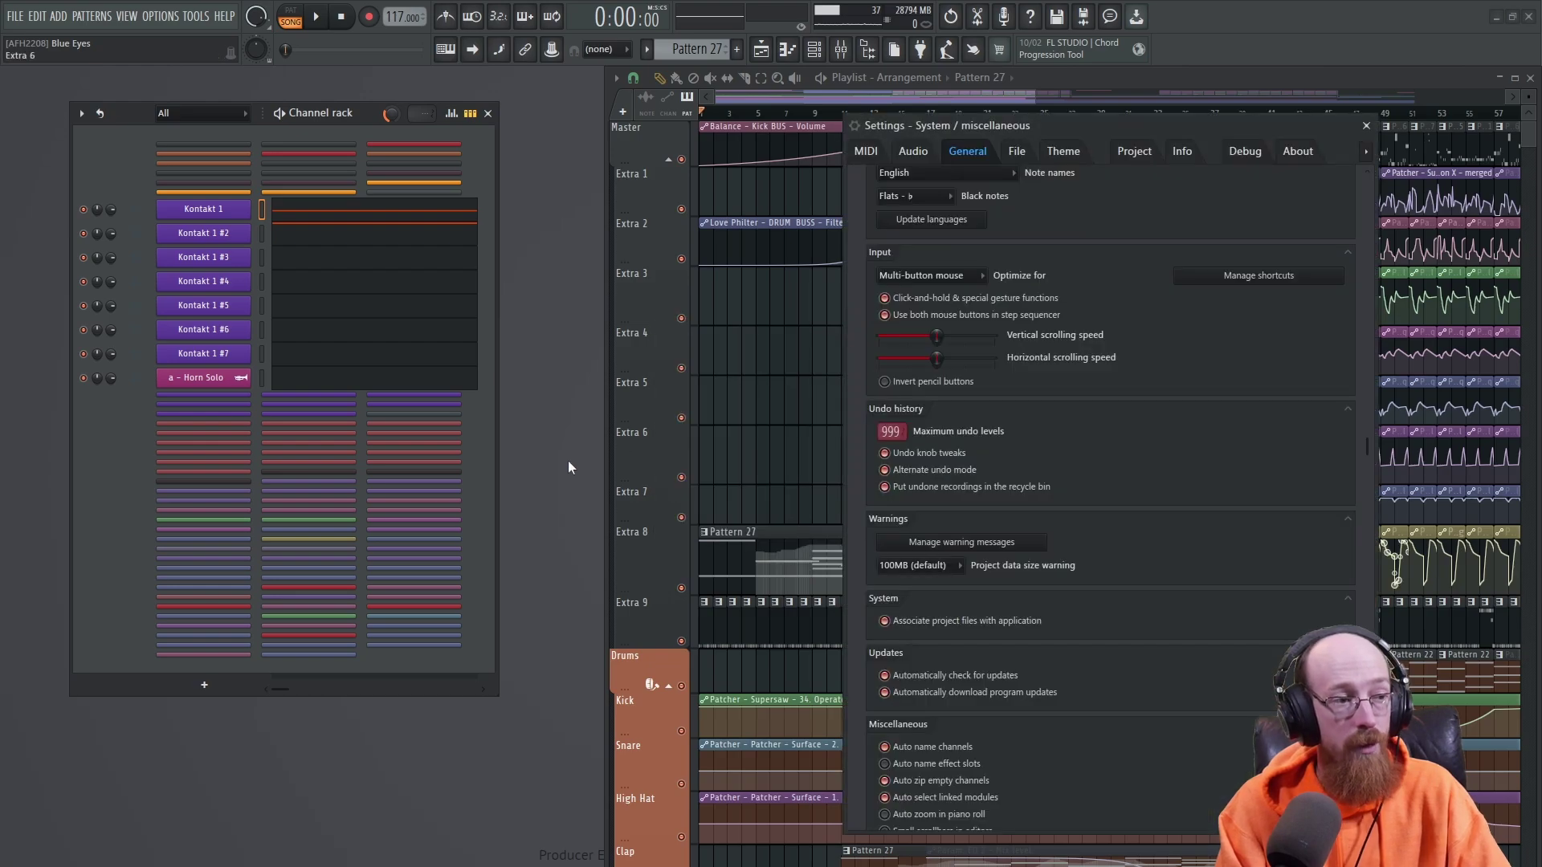
key(Escape)
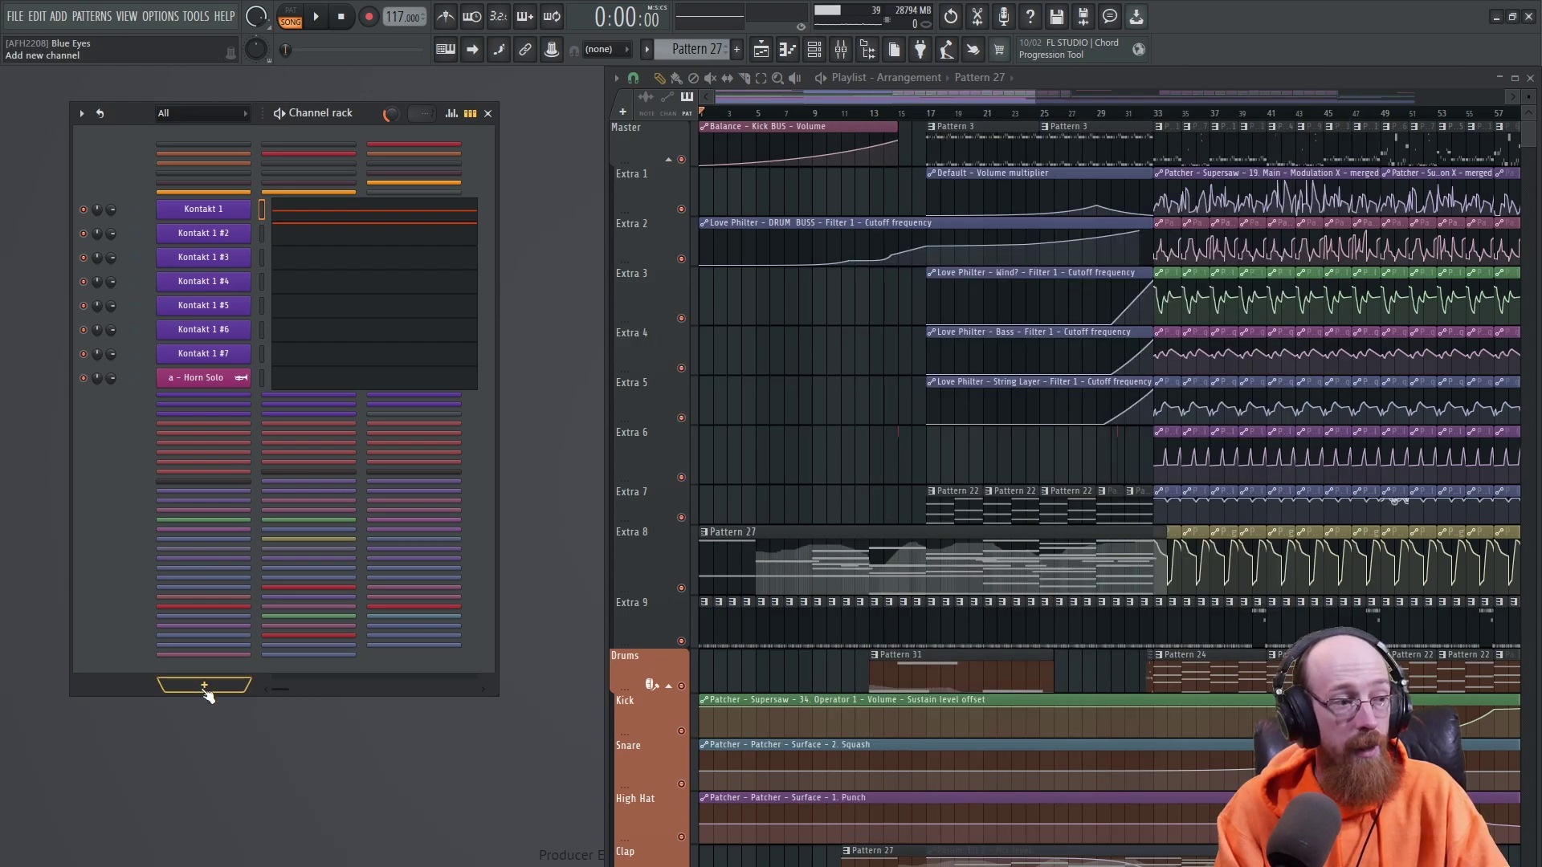
click(206, 686)
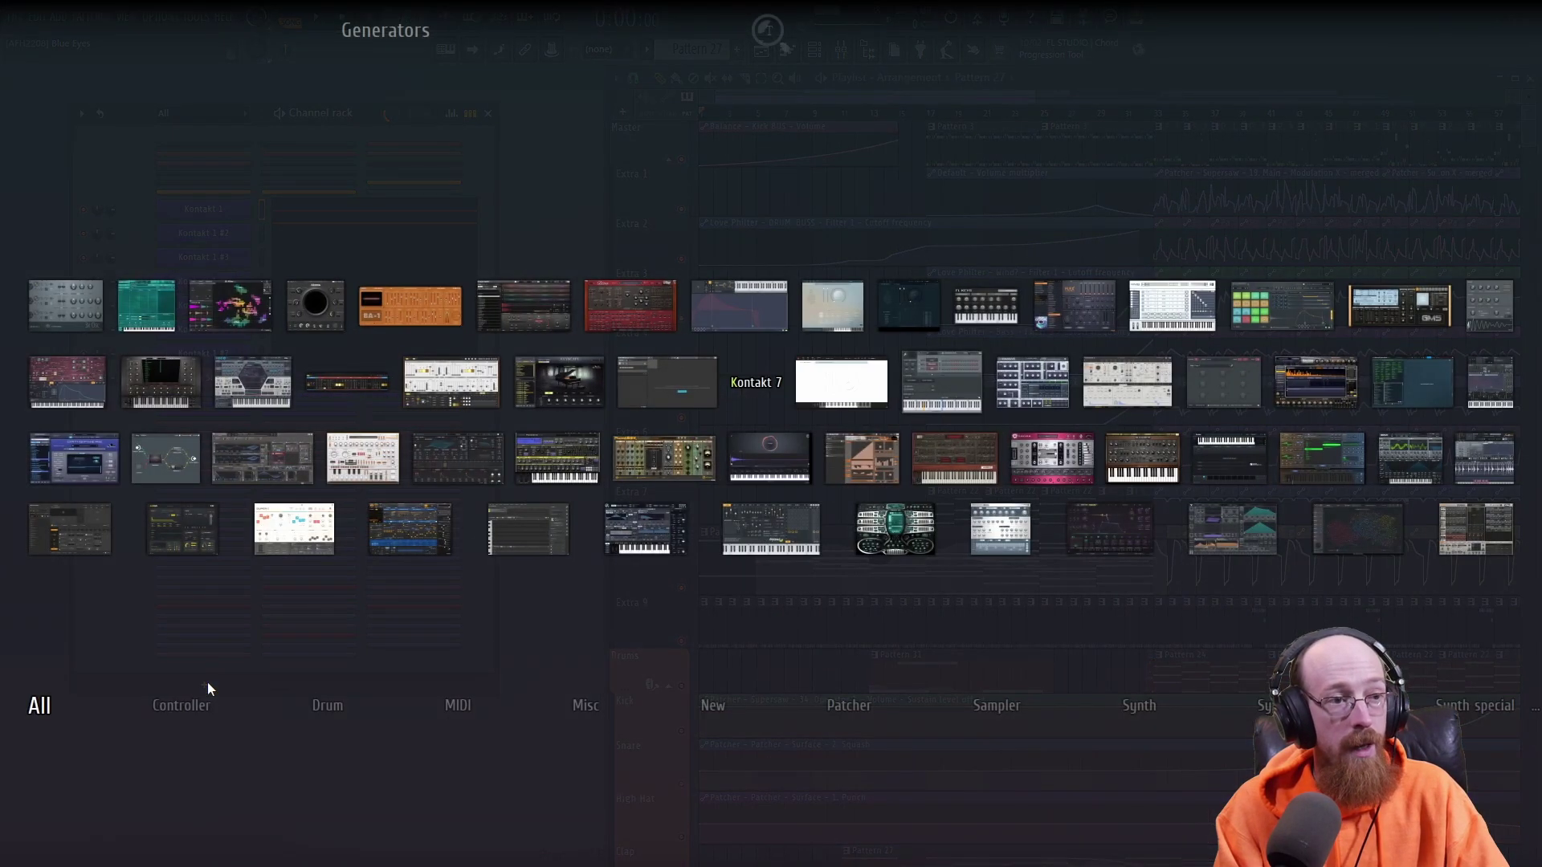
key(Escape)
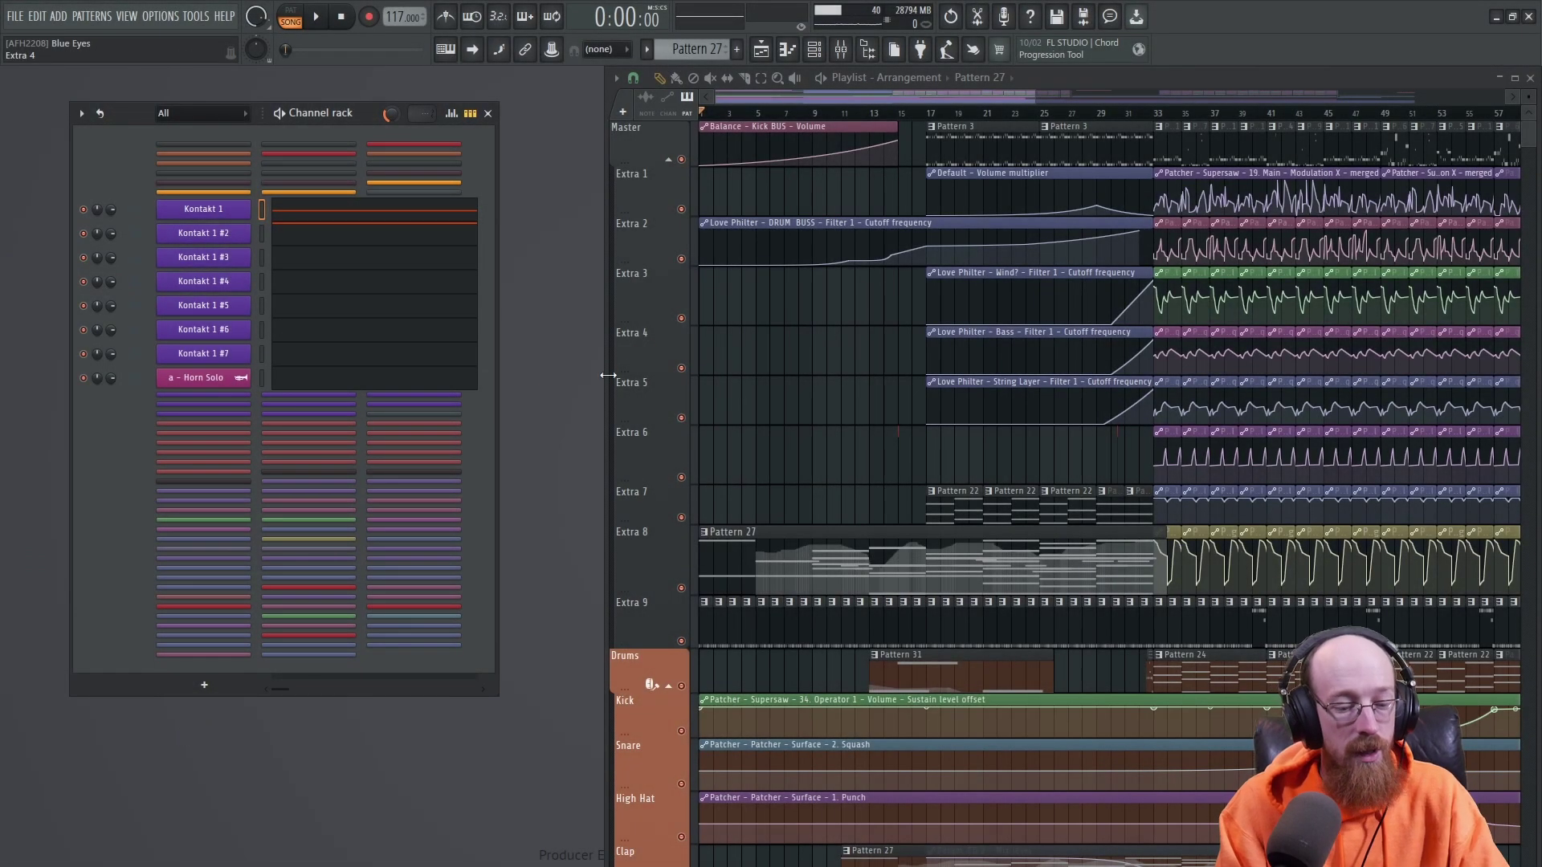
- Open the Mixer with F9, toggle the effects picker with F8, then close the Mixer
key(F9)
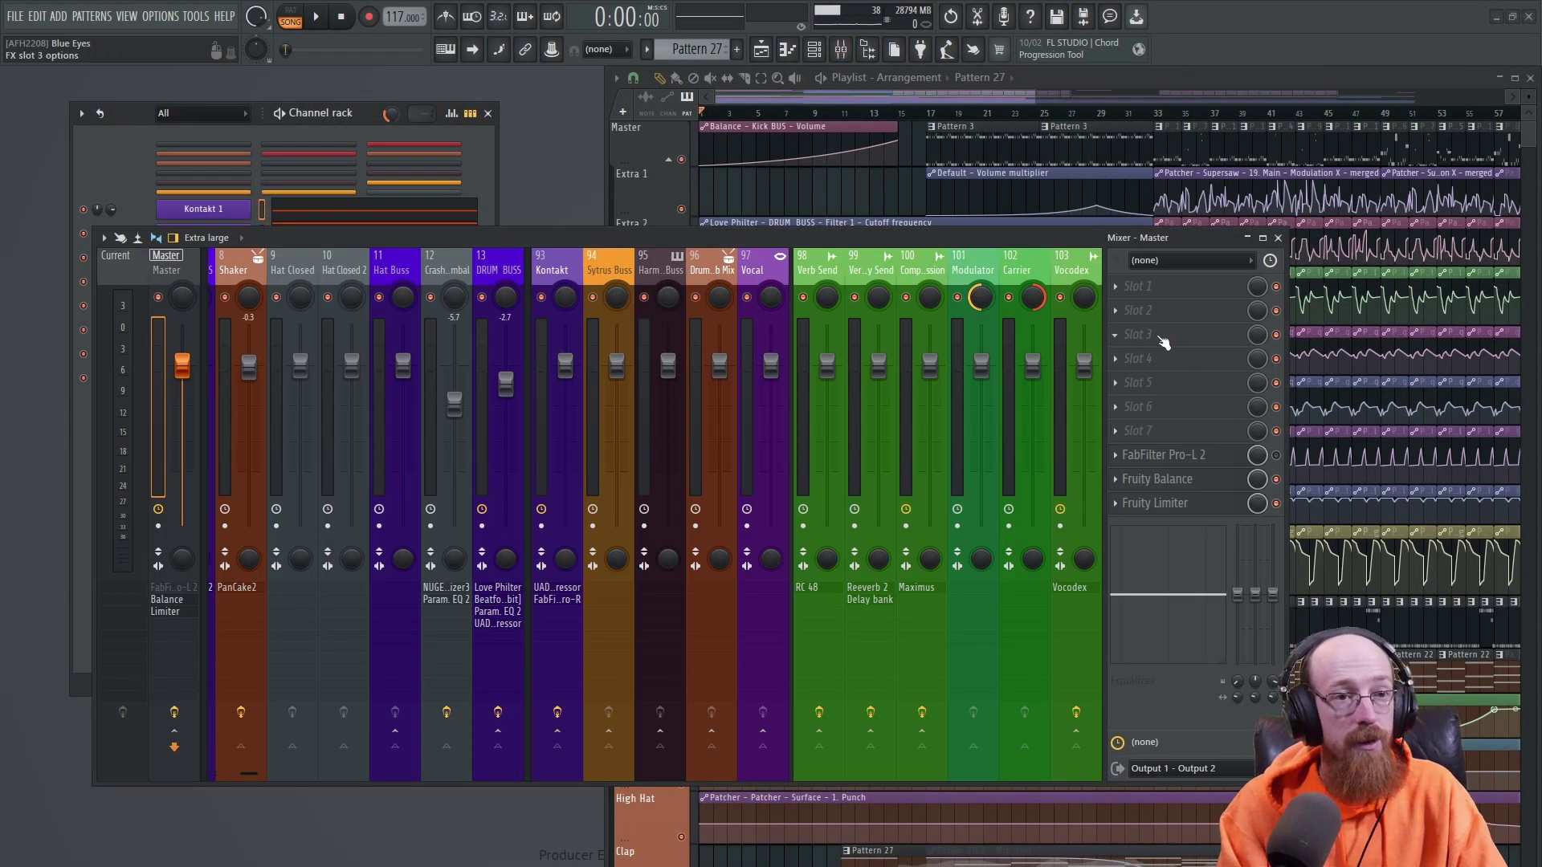
key(F8)
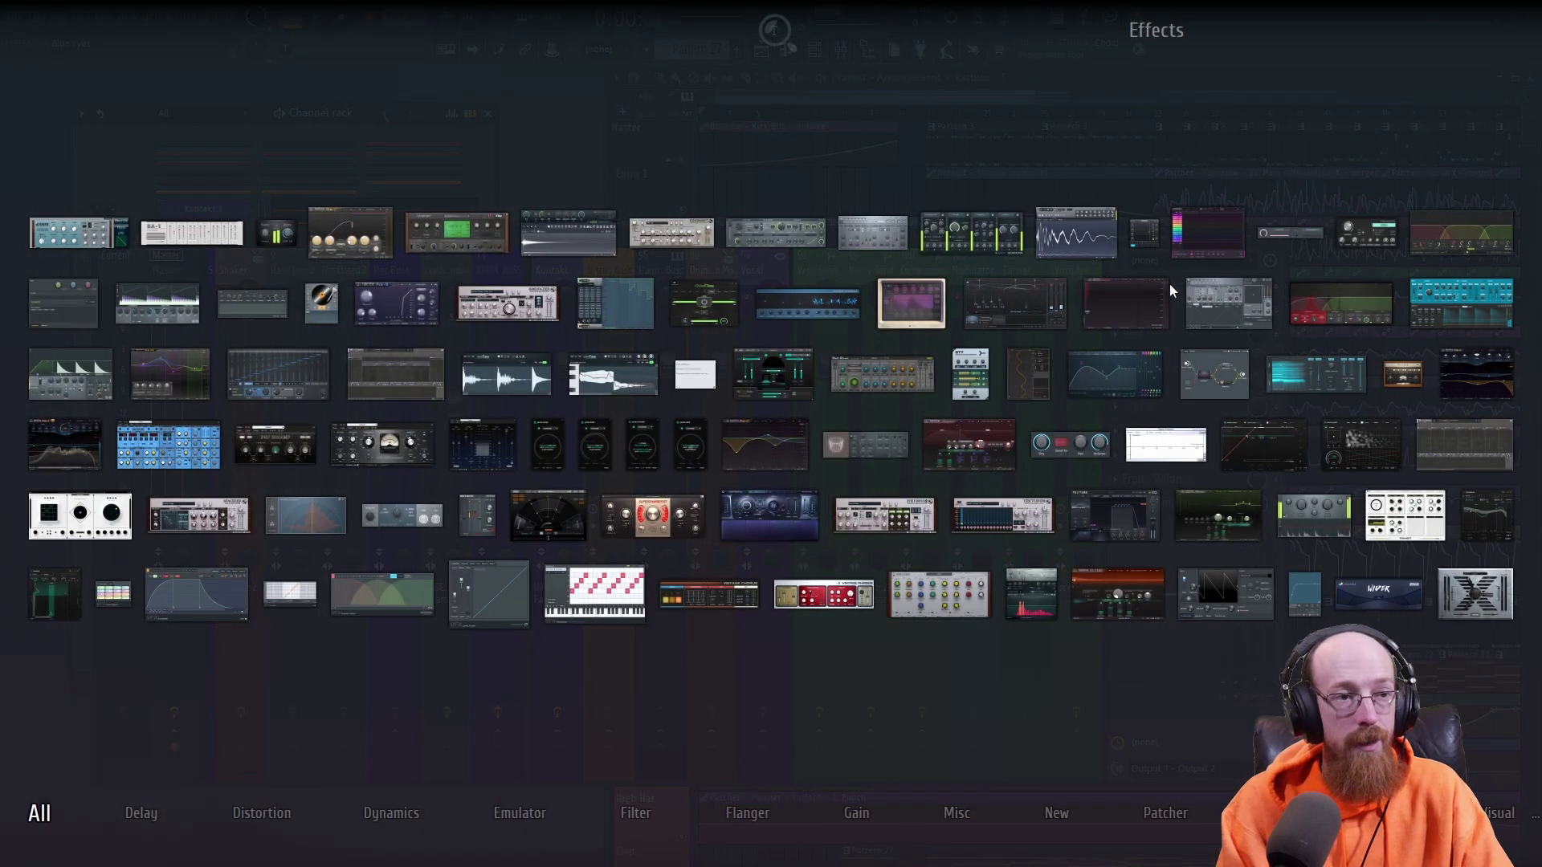
key(F8)
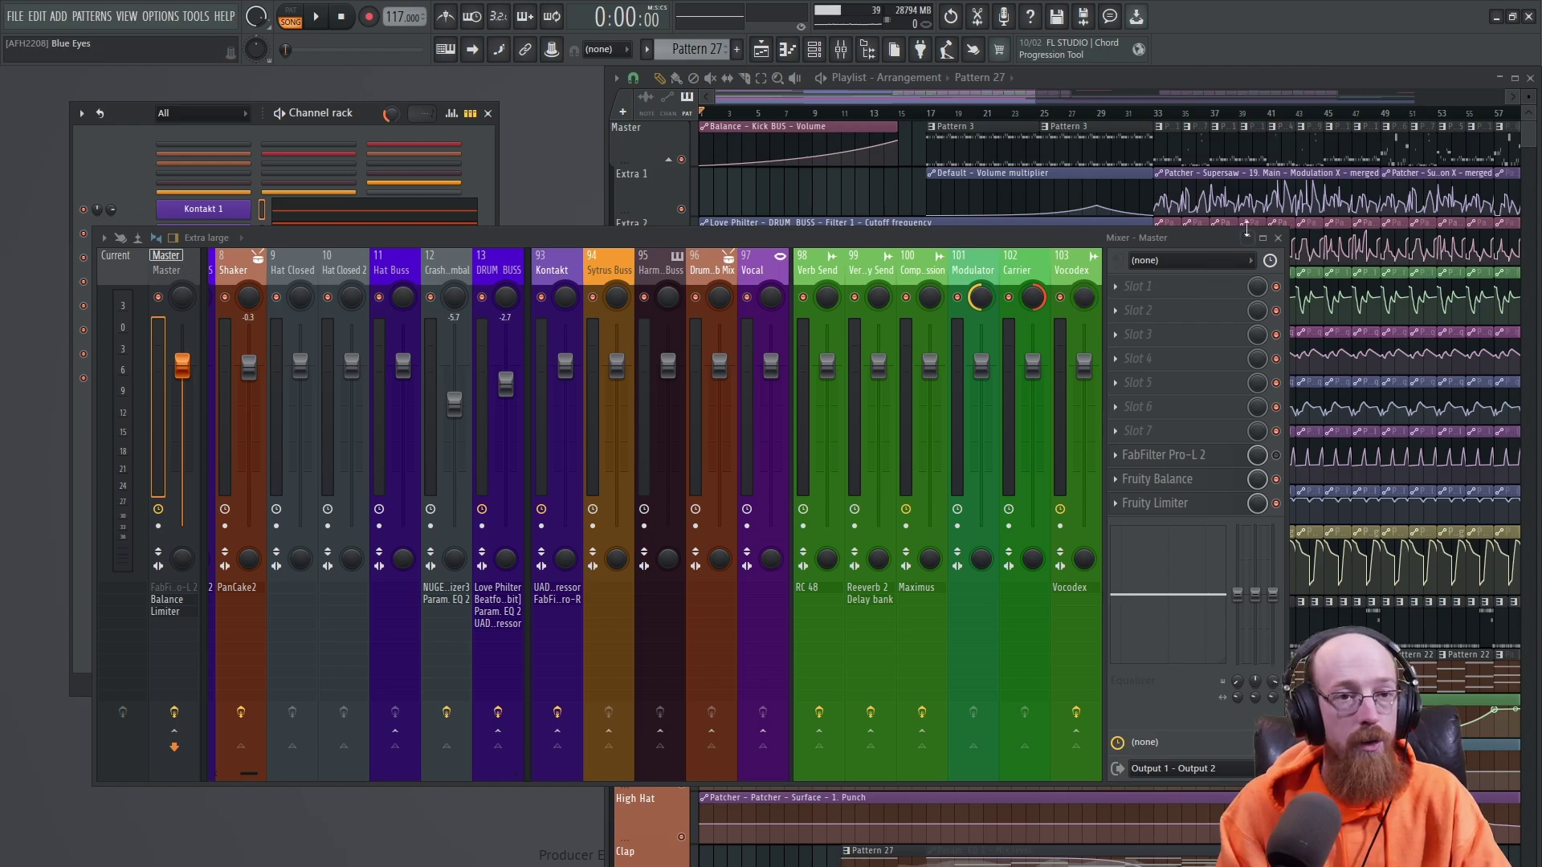
click(1279, 239)
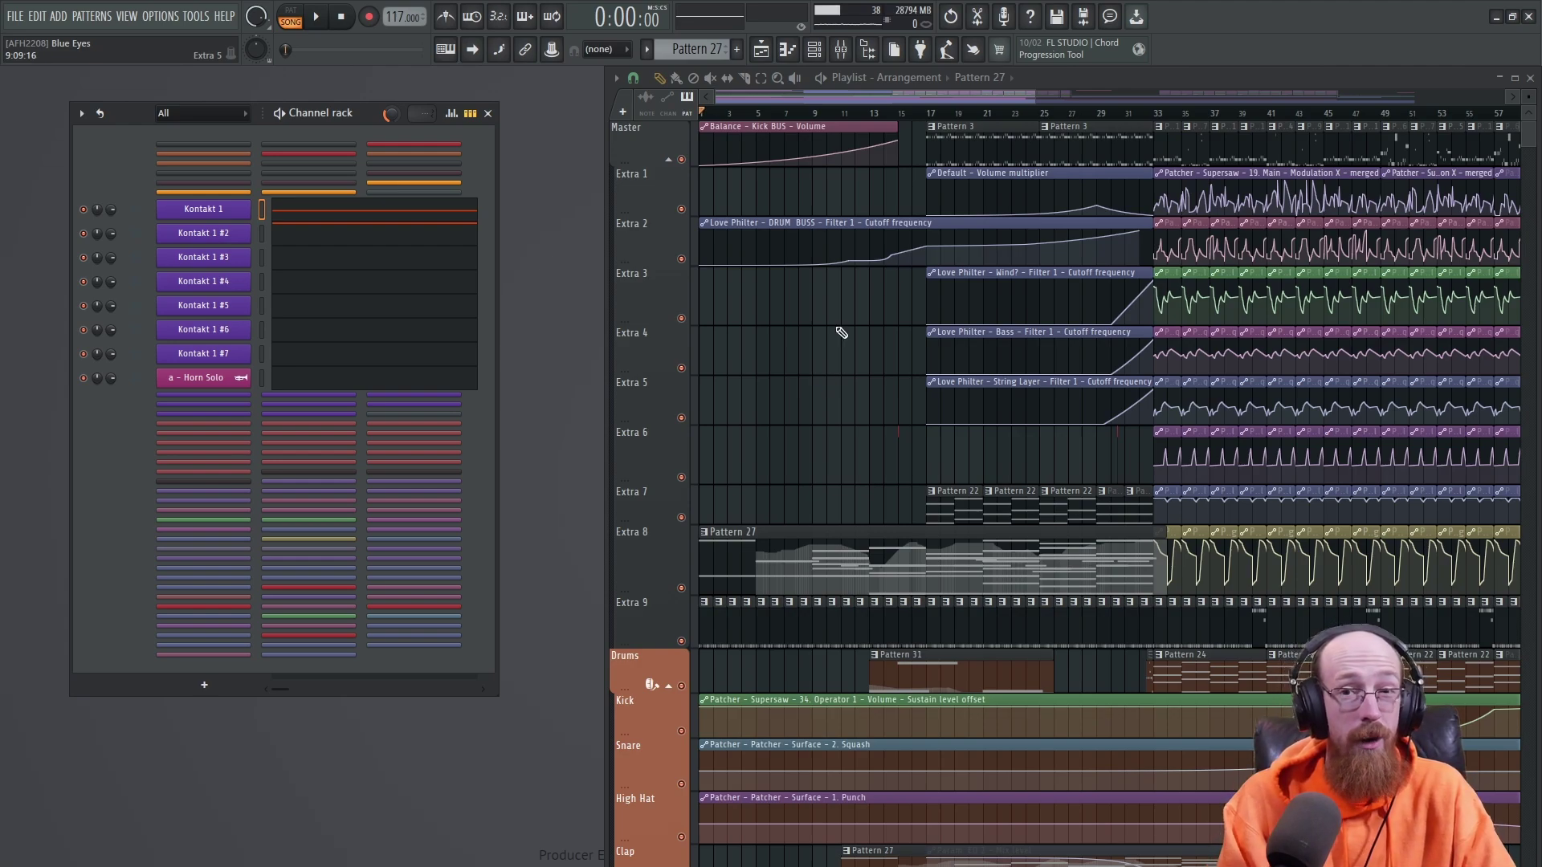
- Select the Extra 3 filter cutoff automation clip, try the Mute tool, then switch tools with C
click(982, 324)
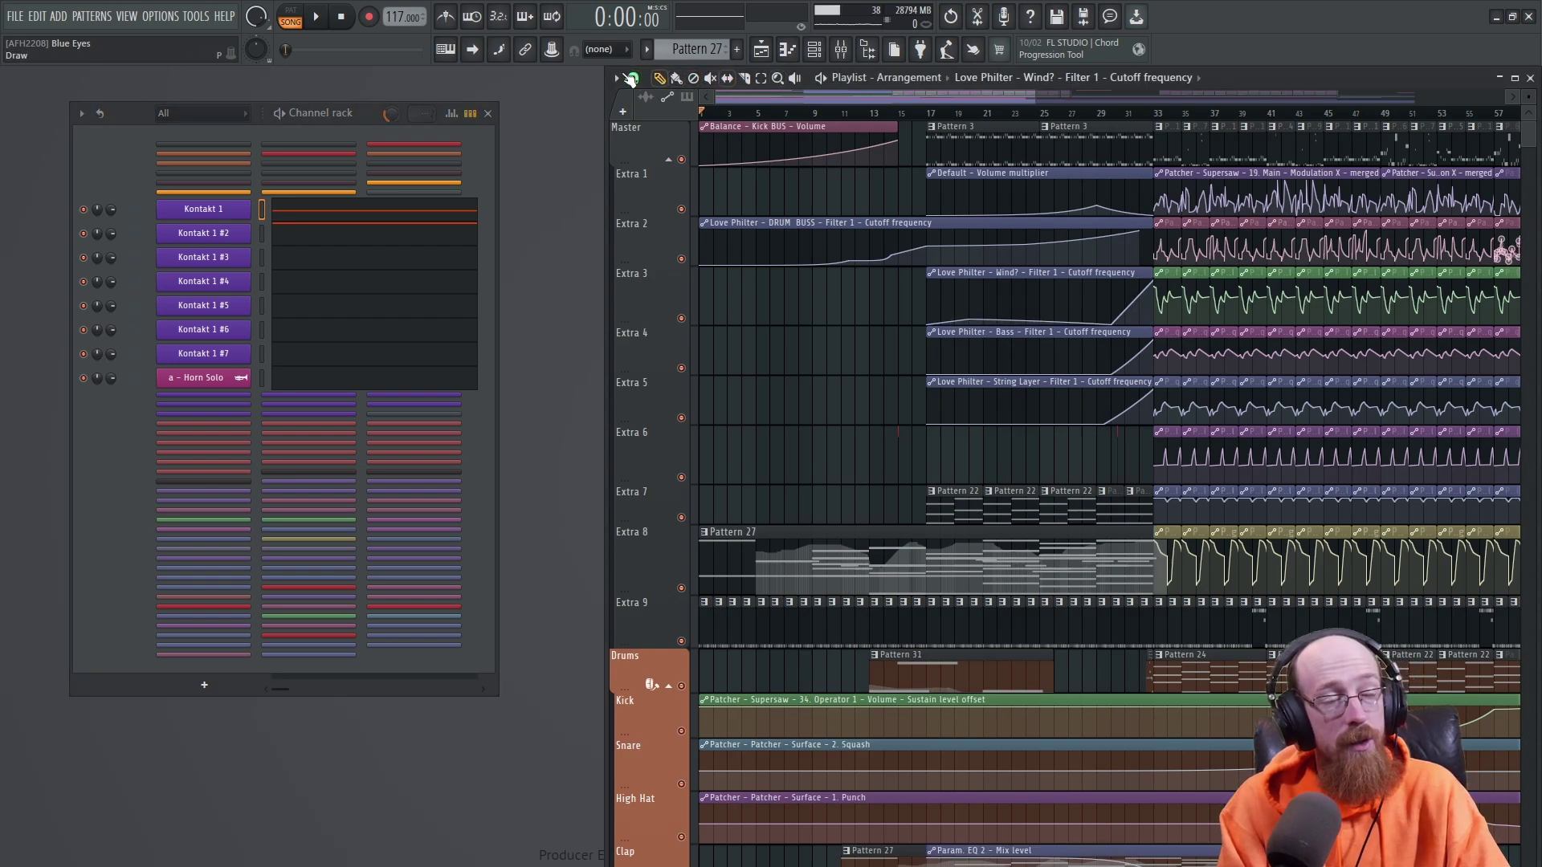
click(722, 87)
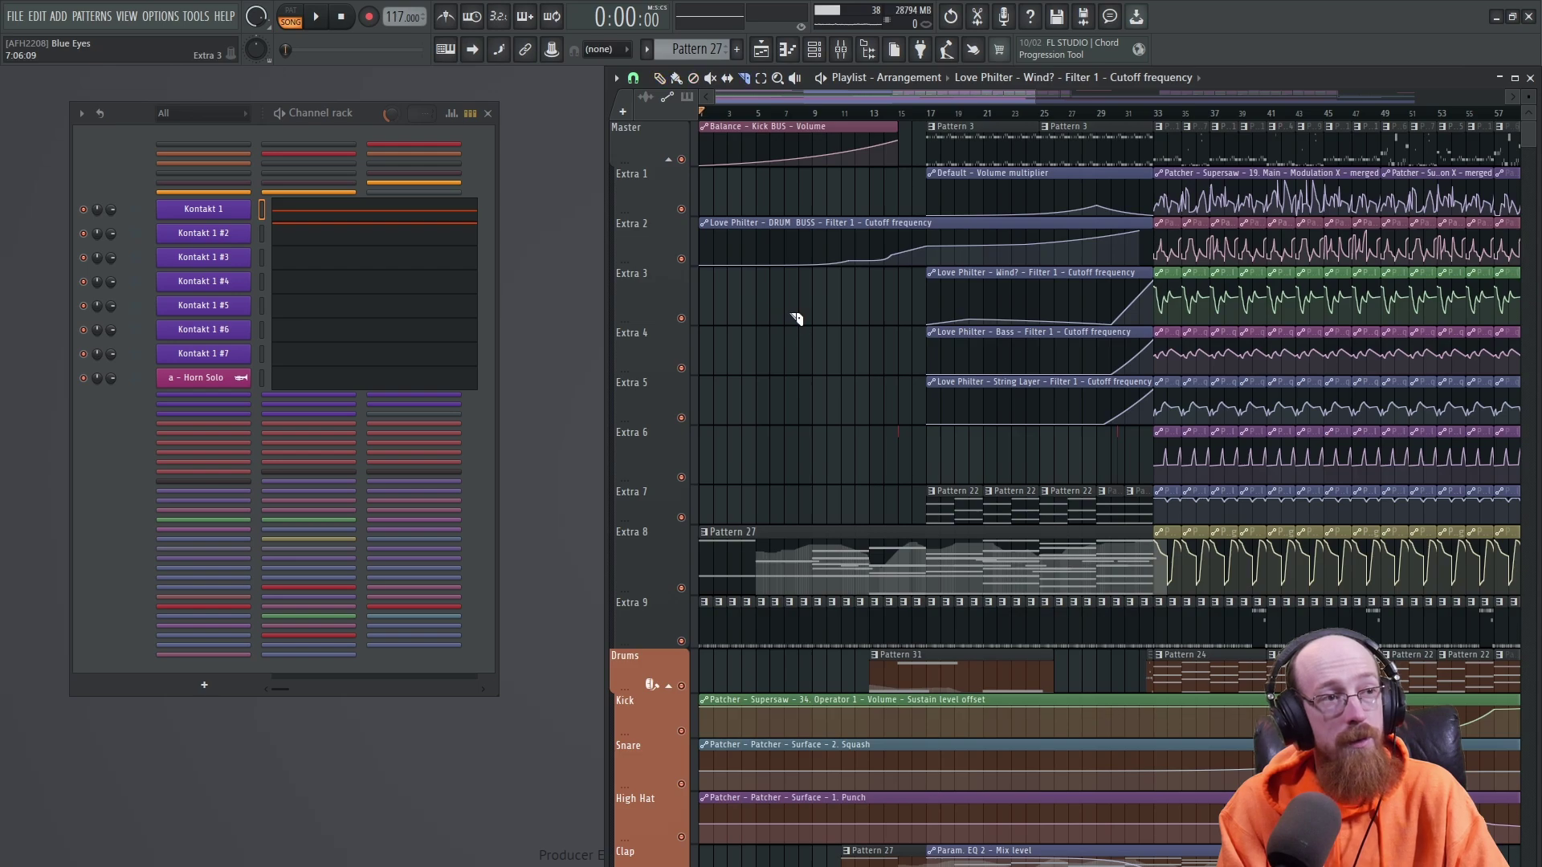
key(c)
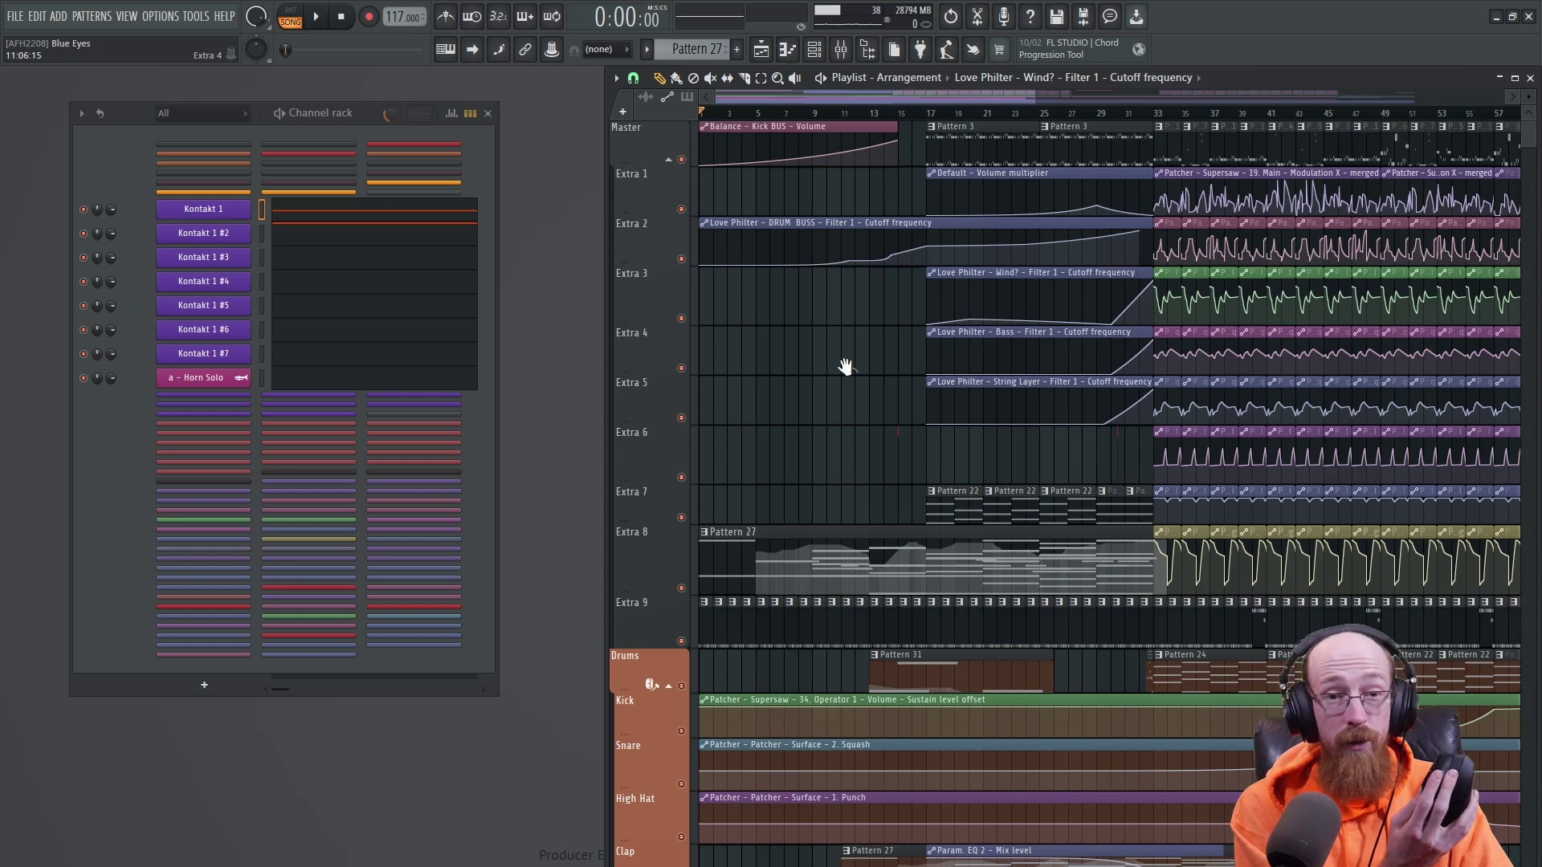
scroll(846, 367, down, 3)
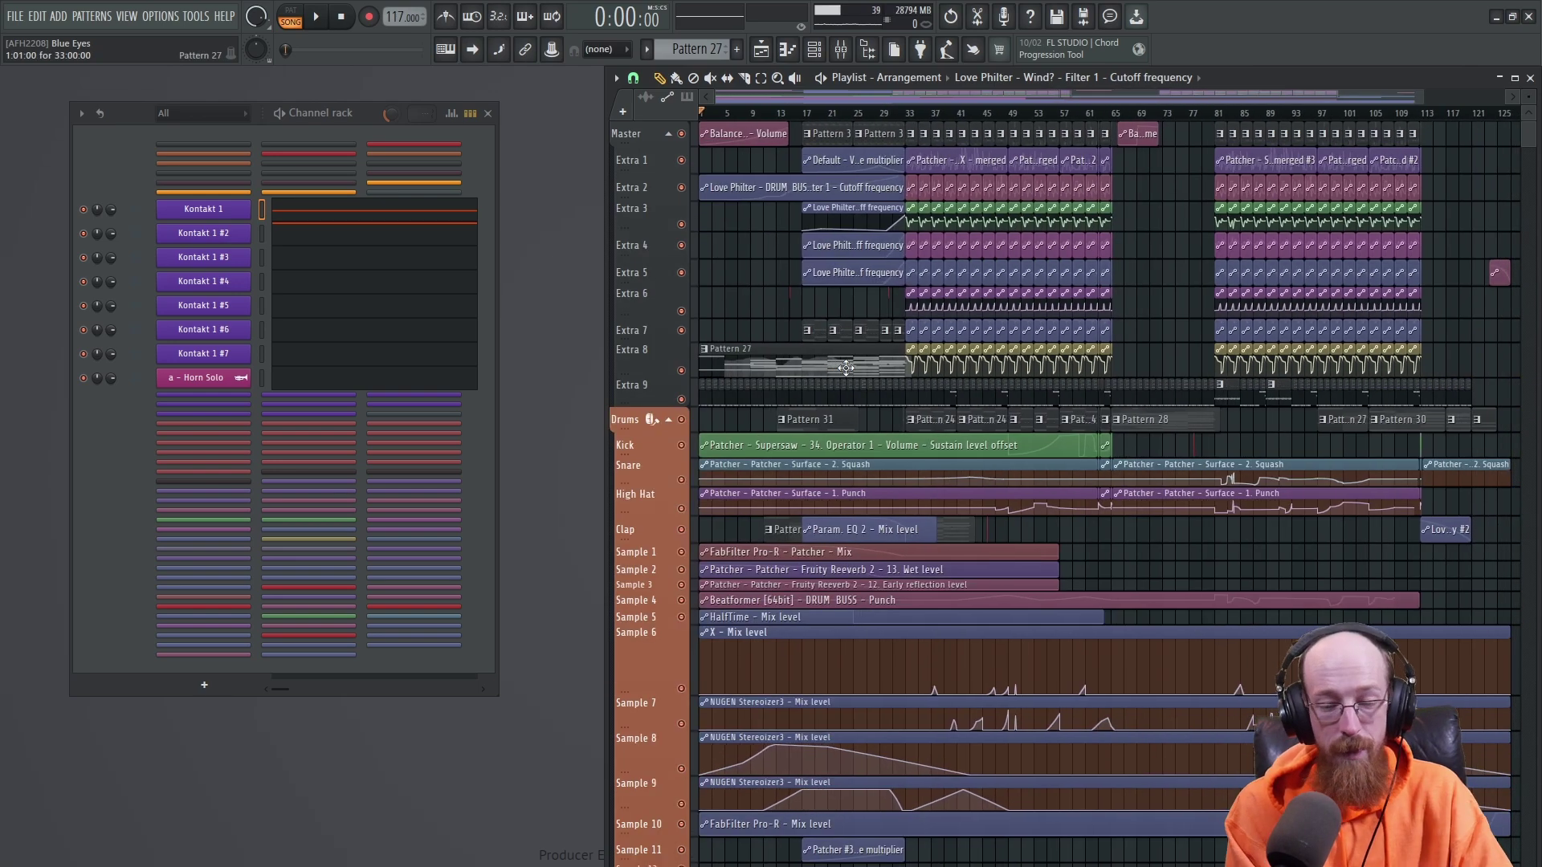
- Pick the Mute tool from the playlist's right-click tool menu and mute Pattern 27 on Extra 8
right_click(720, 310)
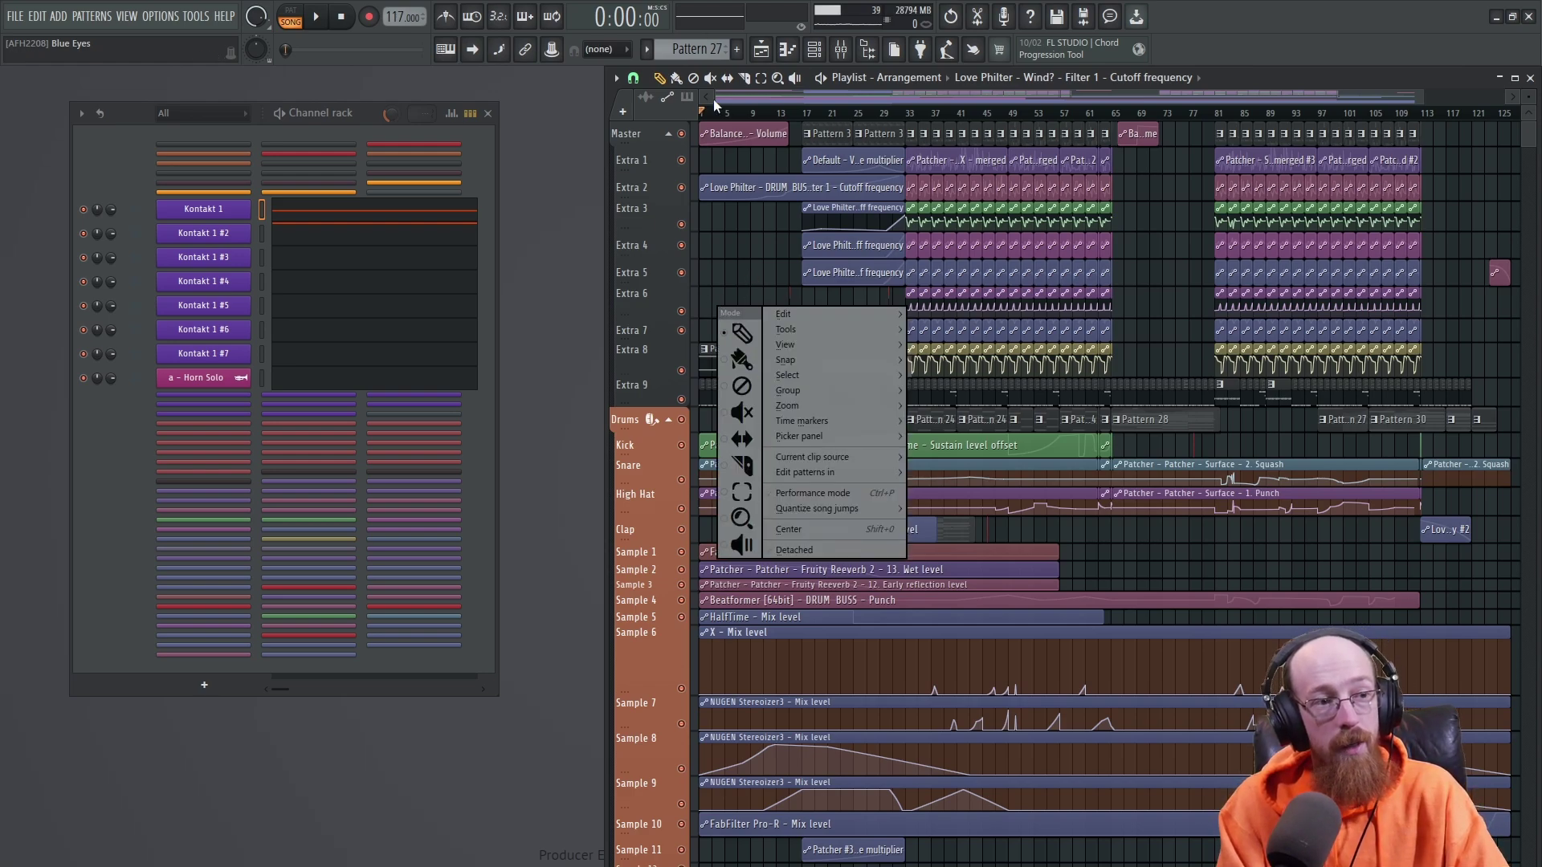
right_click(750, 265)
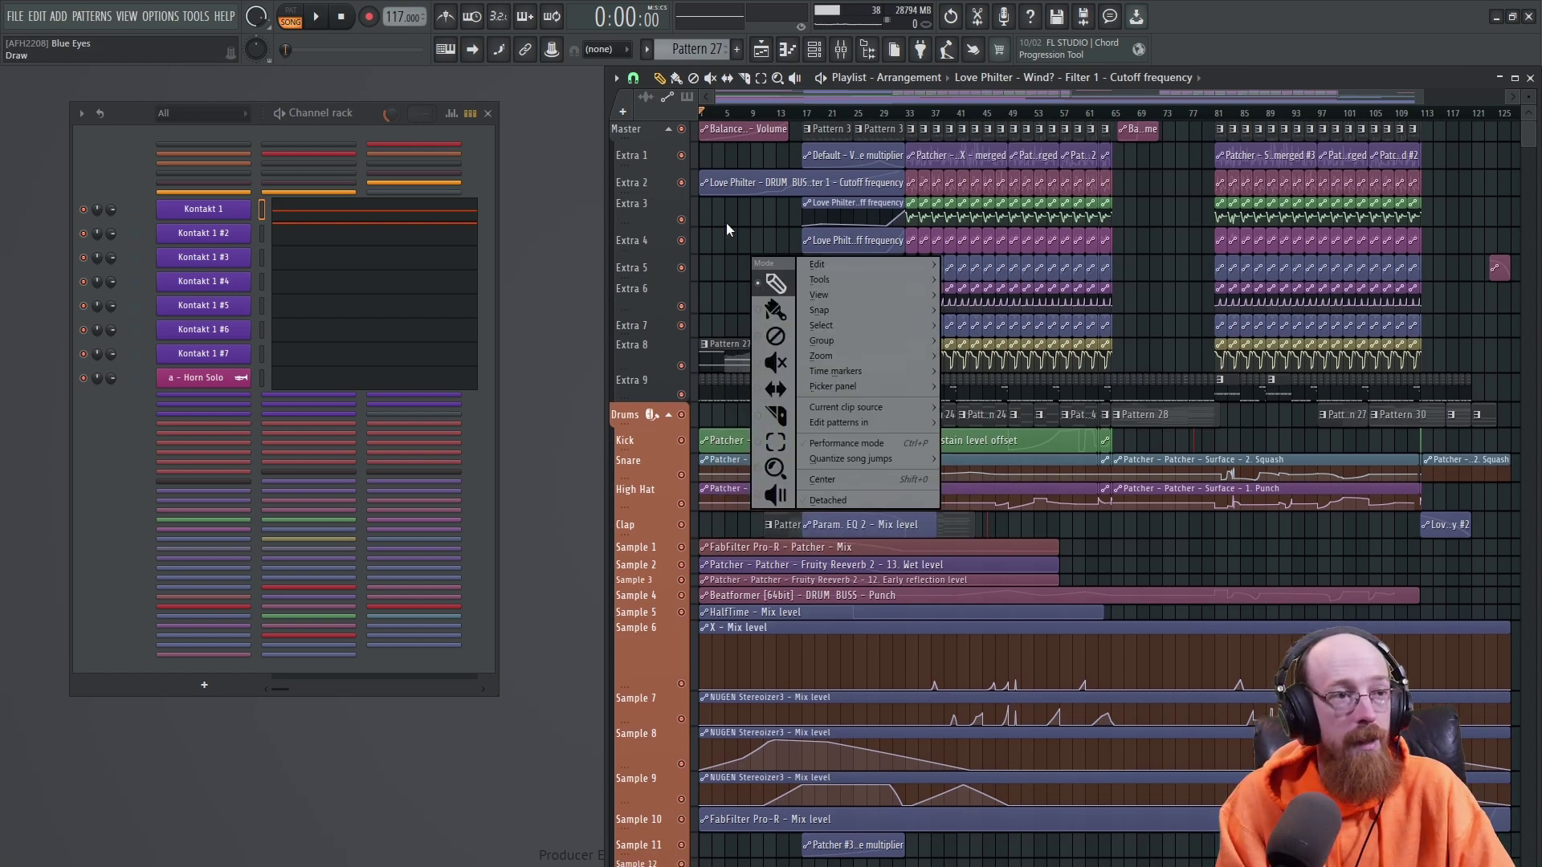
key(t)
click(728, 364)
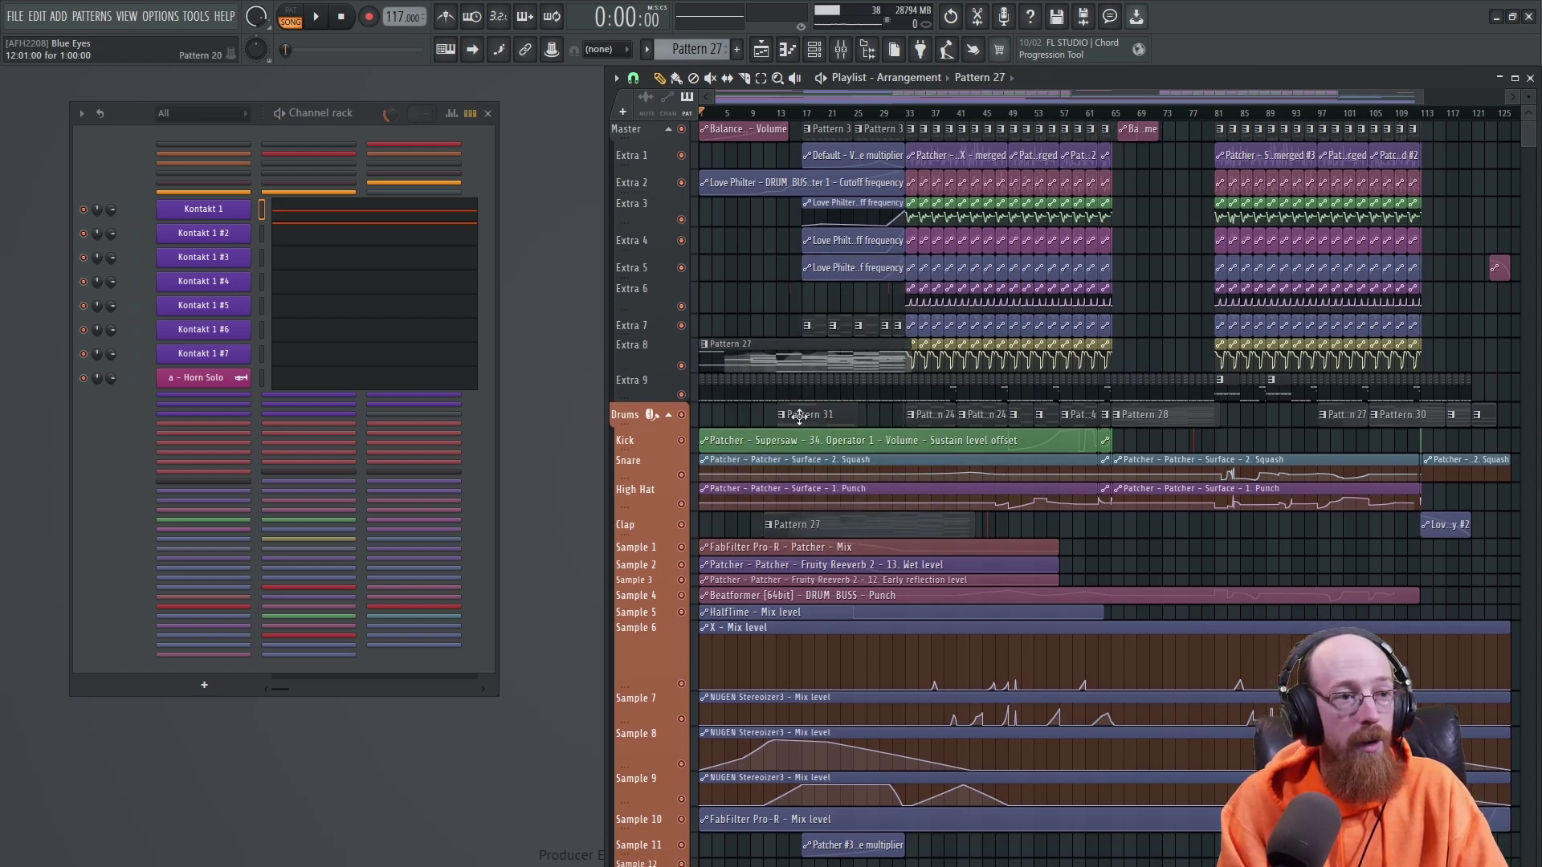
- Open Pattern 27 in the Piano roll, play it, show 'a - Horn Solo - Dynamics', and try the delete tool
double_click(754, 350)
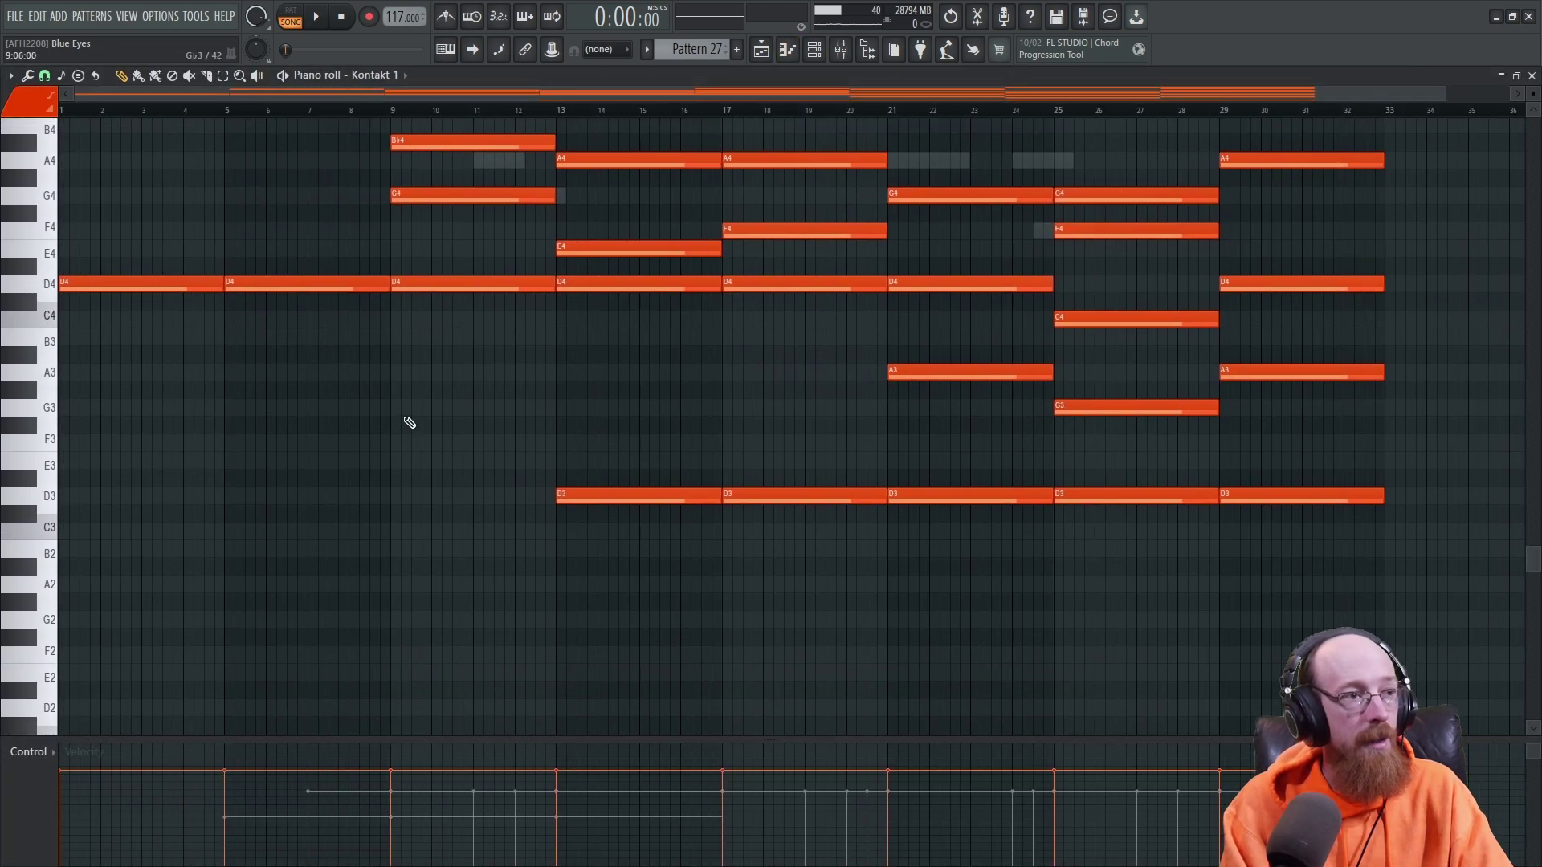
key(space)
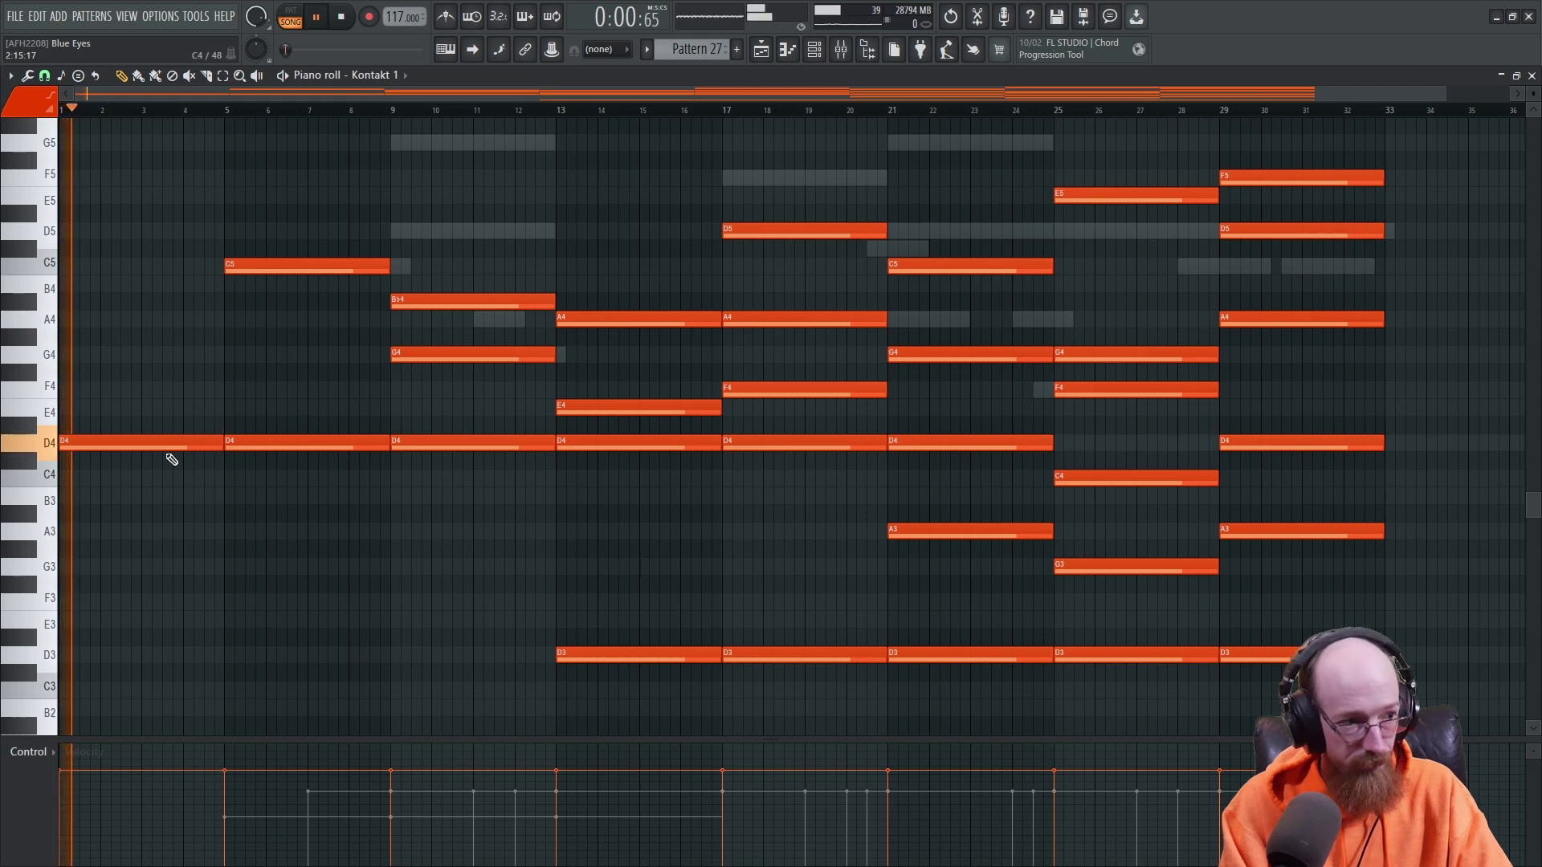
key(space)
click(28, 752)
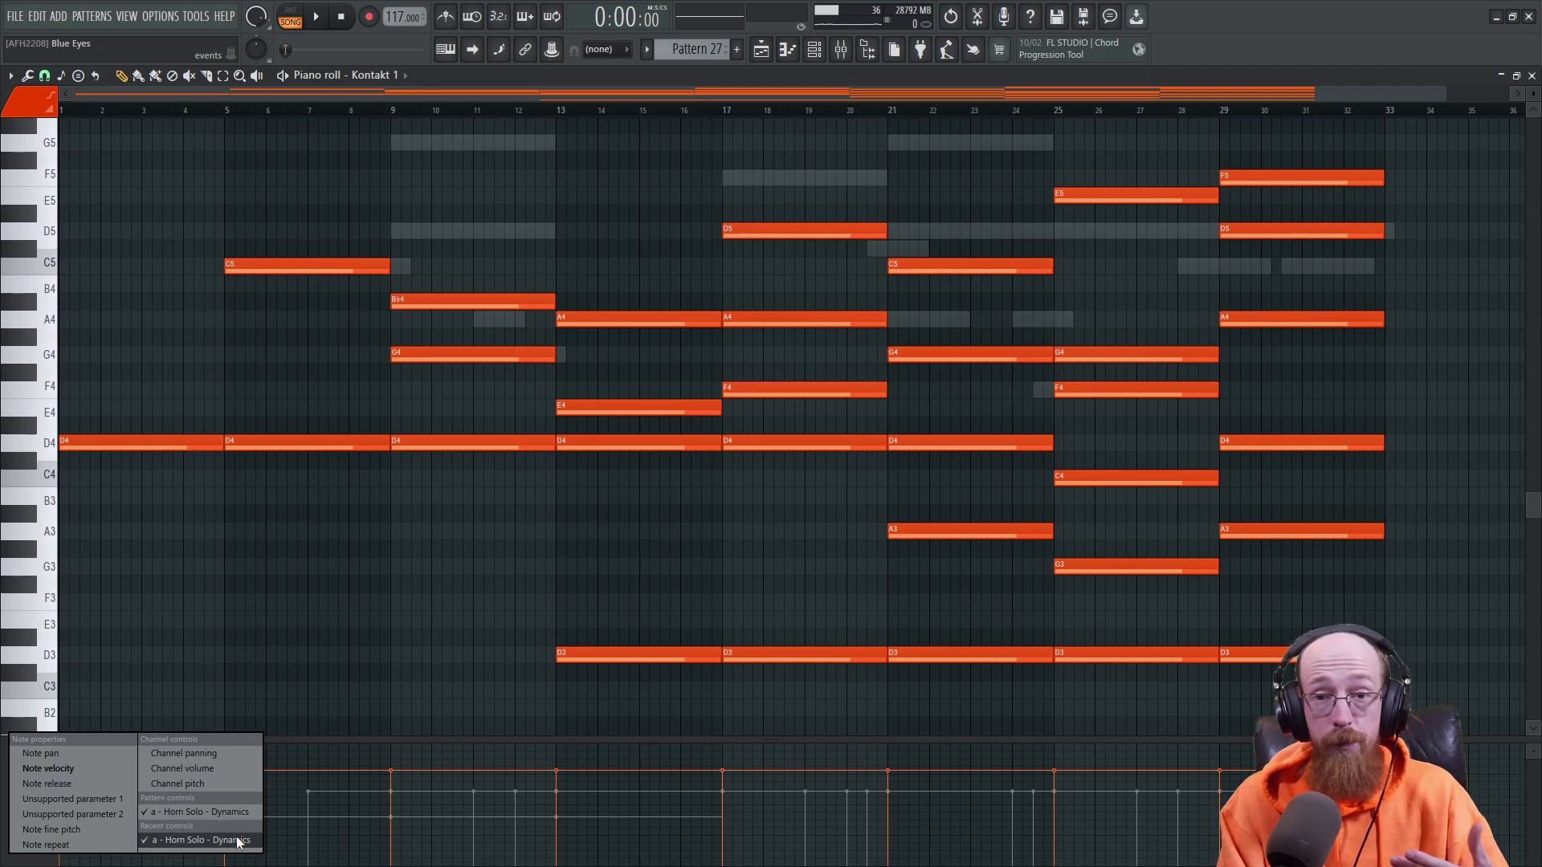
click(238, 840)
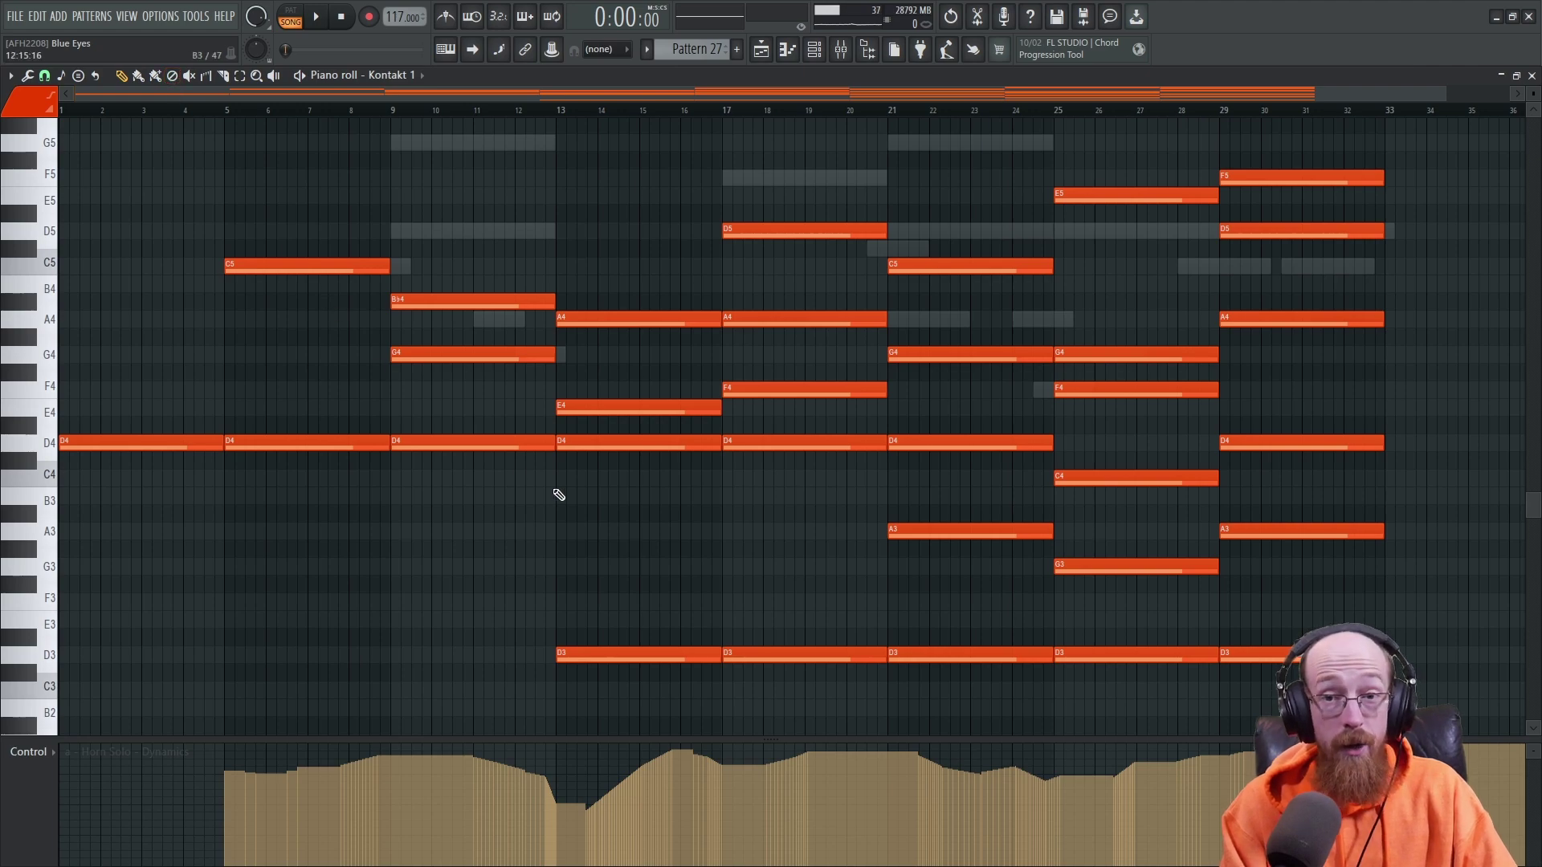
key(d)
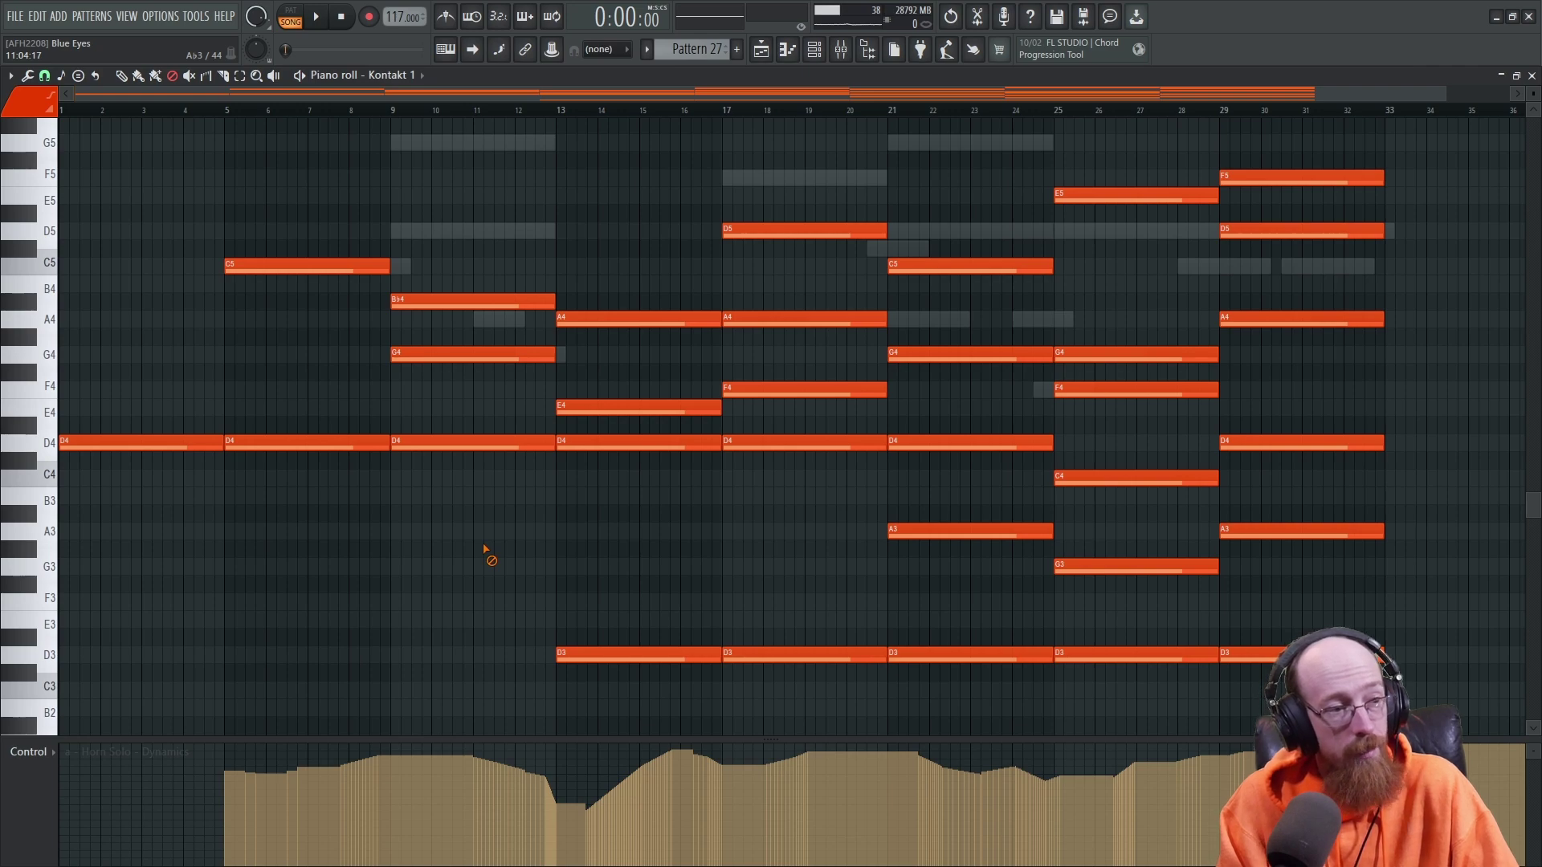
click(123, 76)
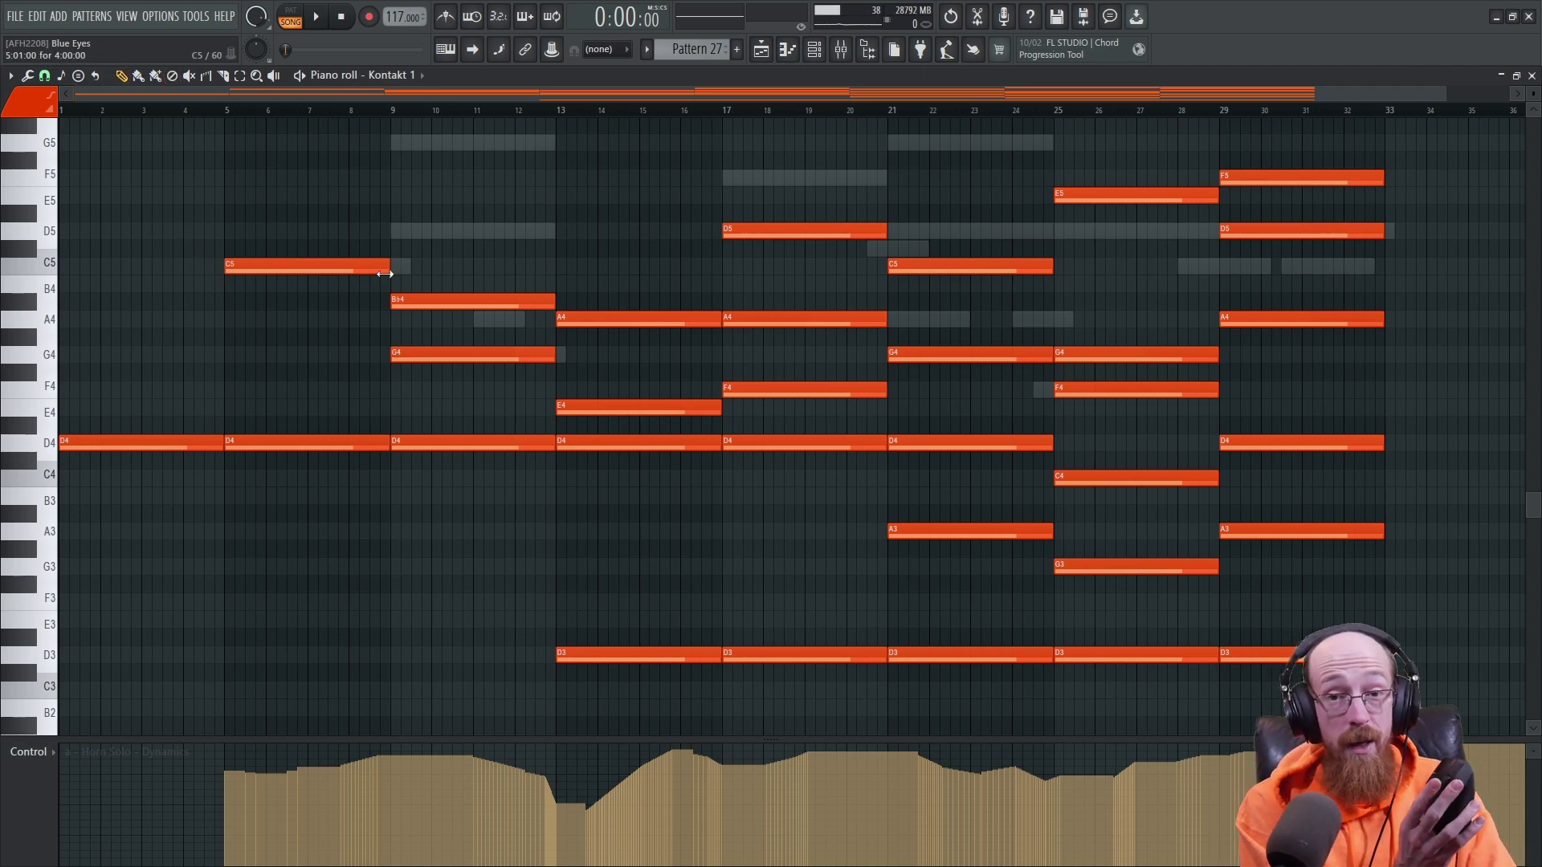
right_click(384, 273)
key(ctrl+z)
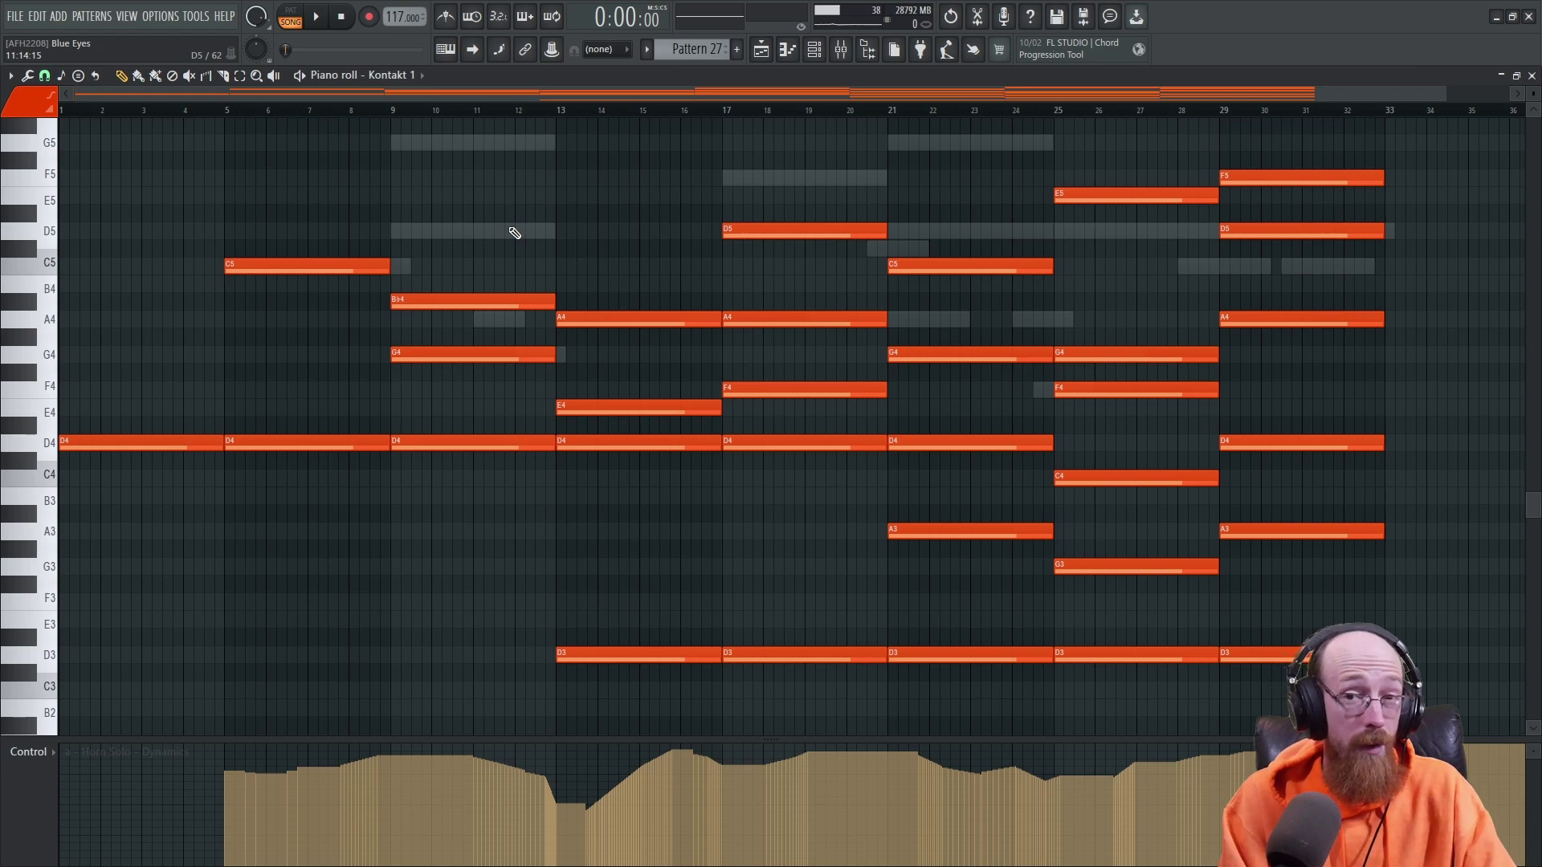
key(d)
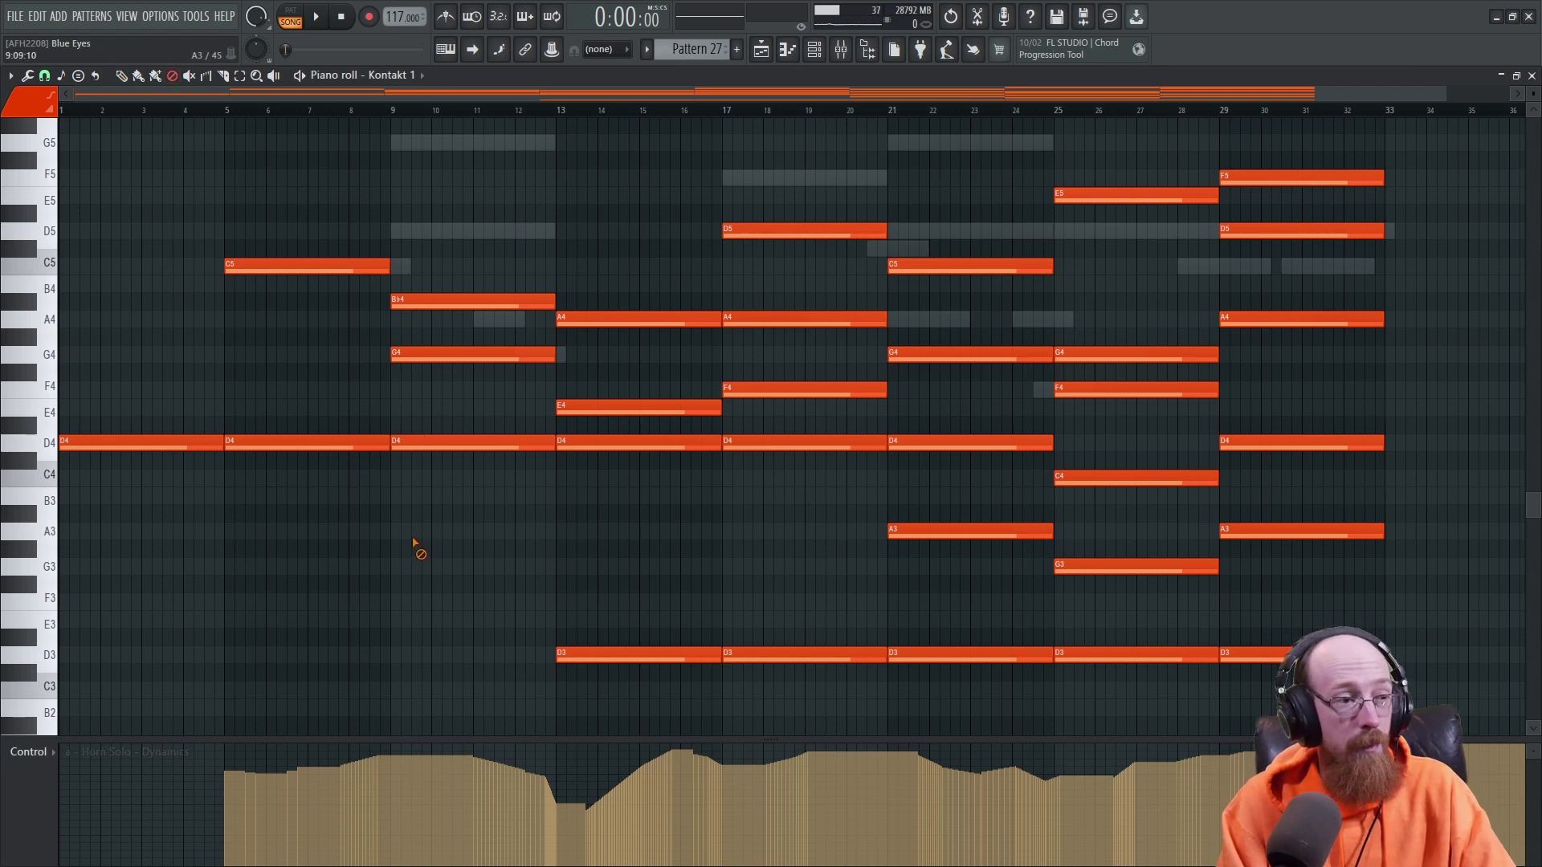
key(p)
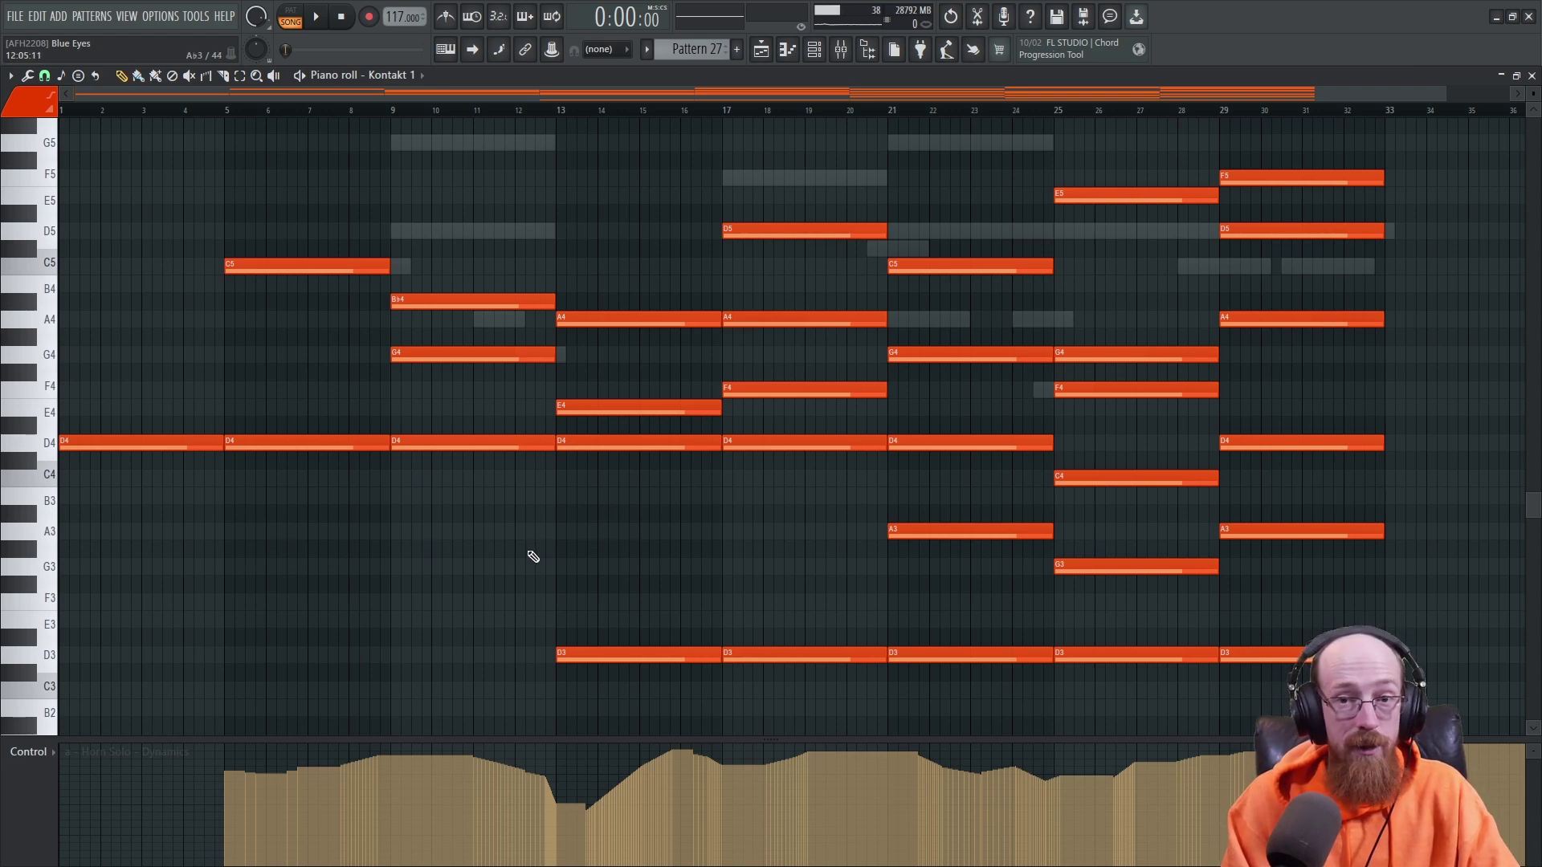
right_click(533, 542)
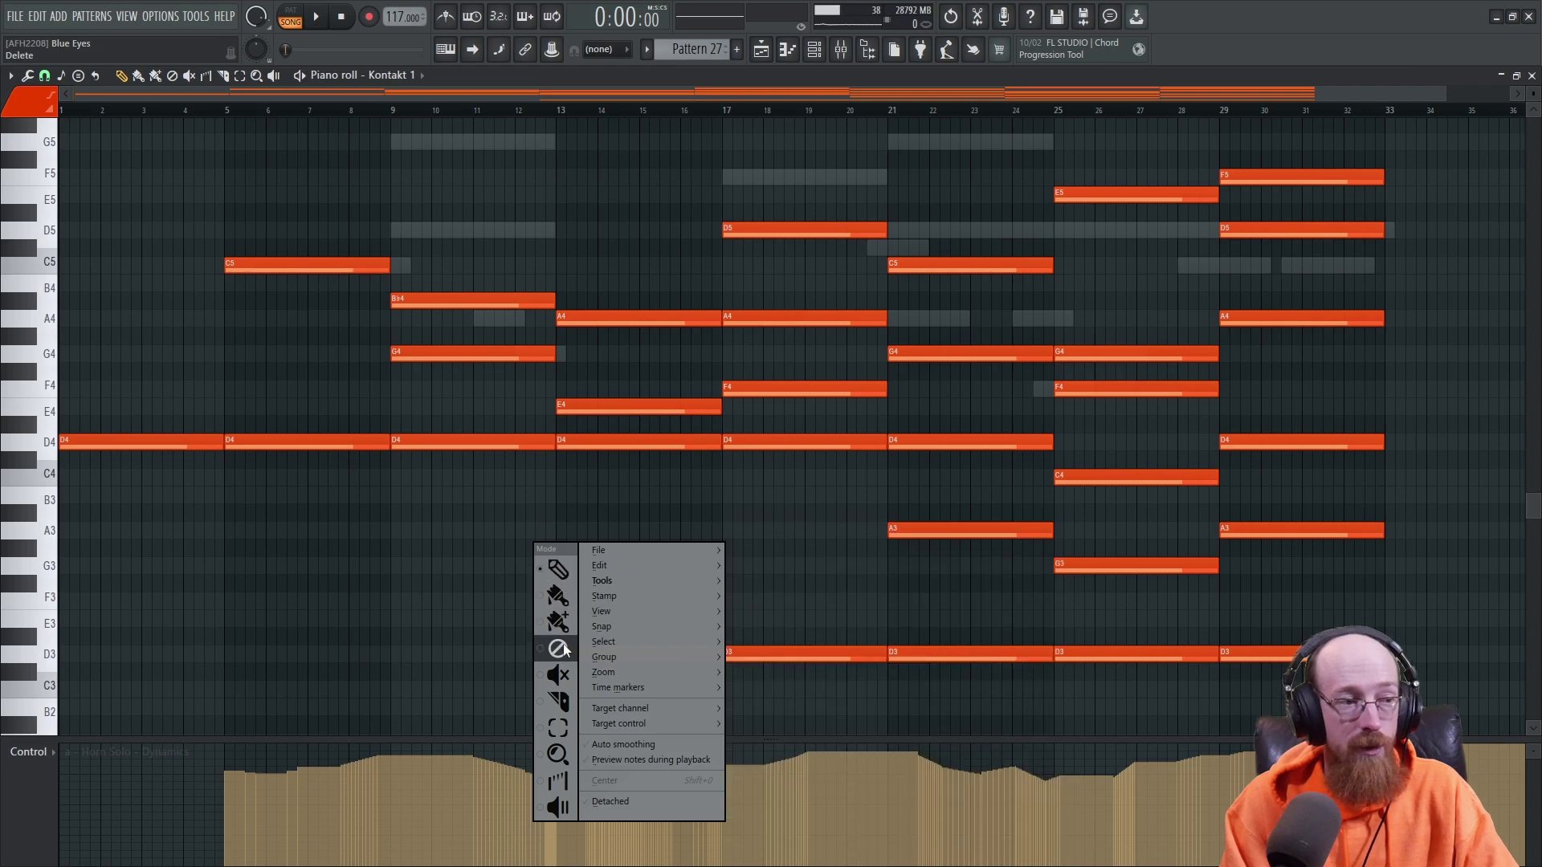
click(562, 650)
right_click(536, 556)
click(500, 575)
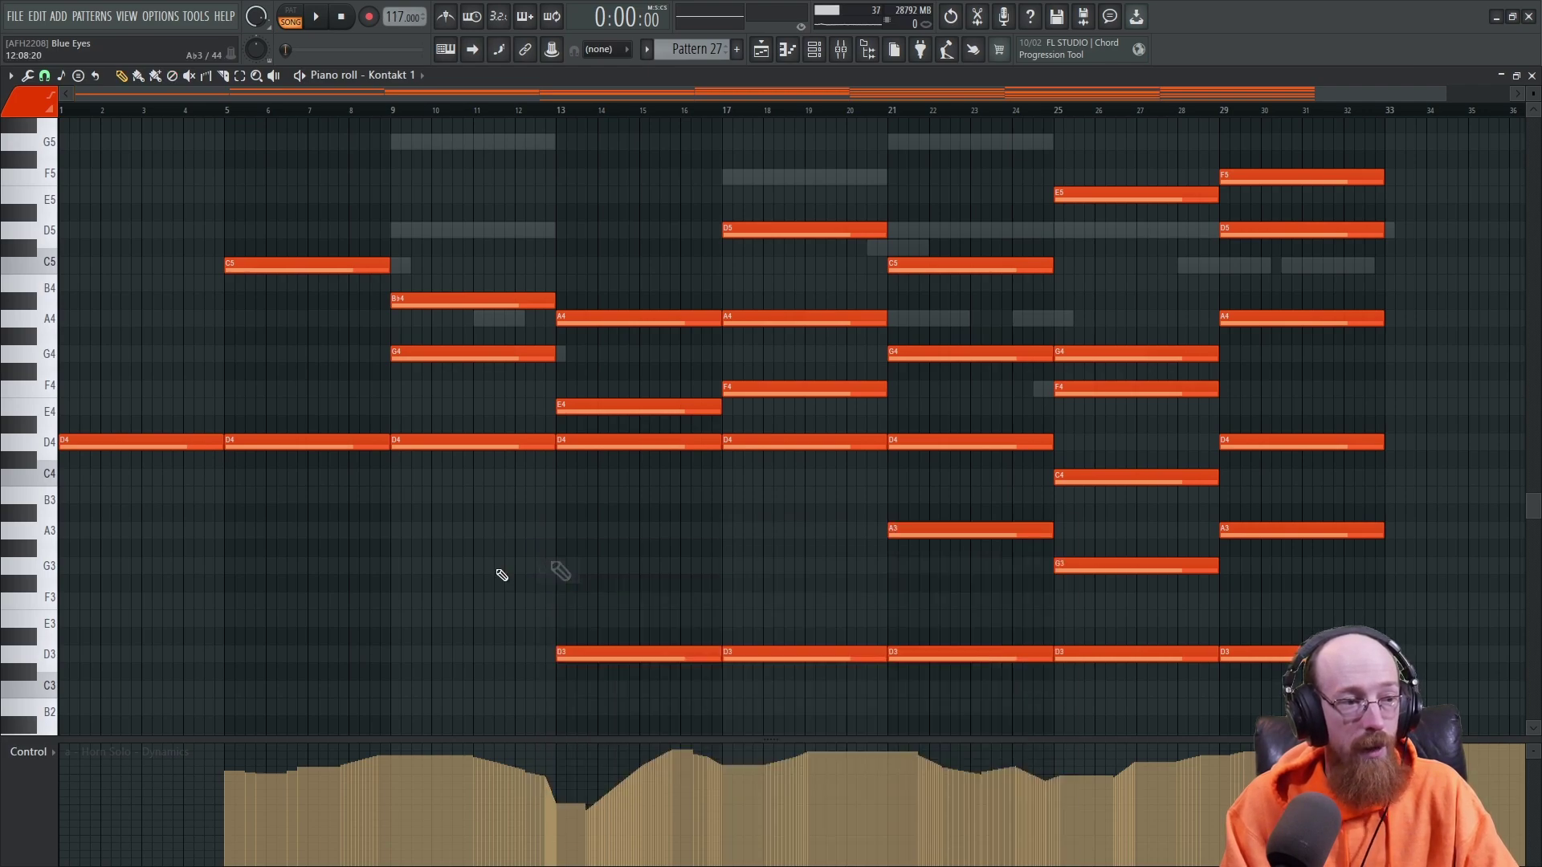
right_click(534, 553)
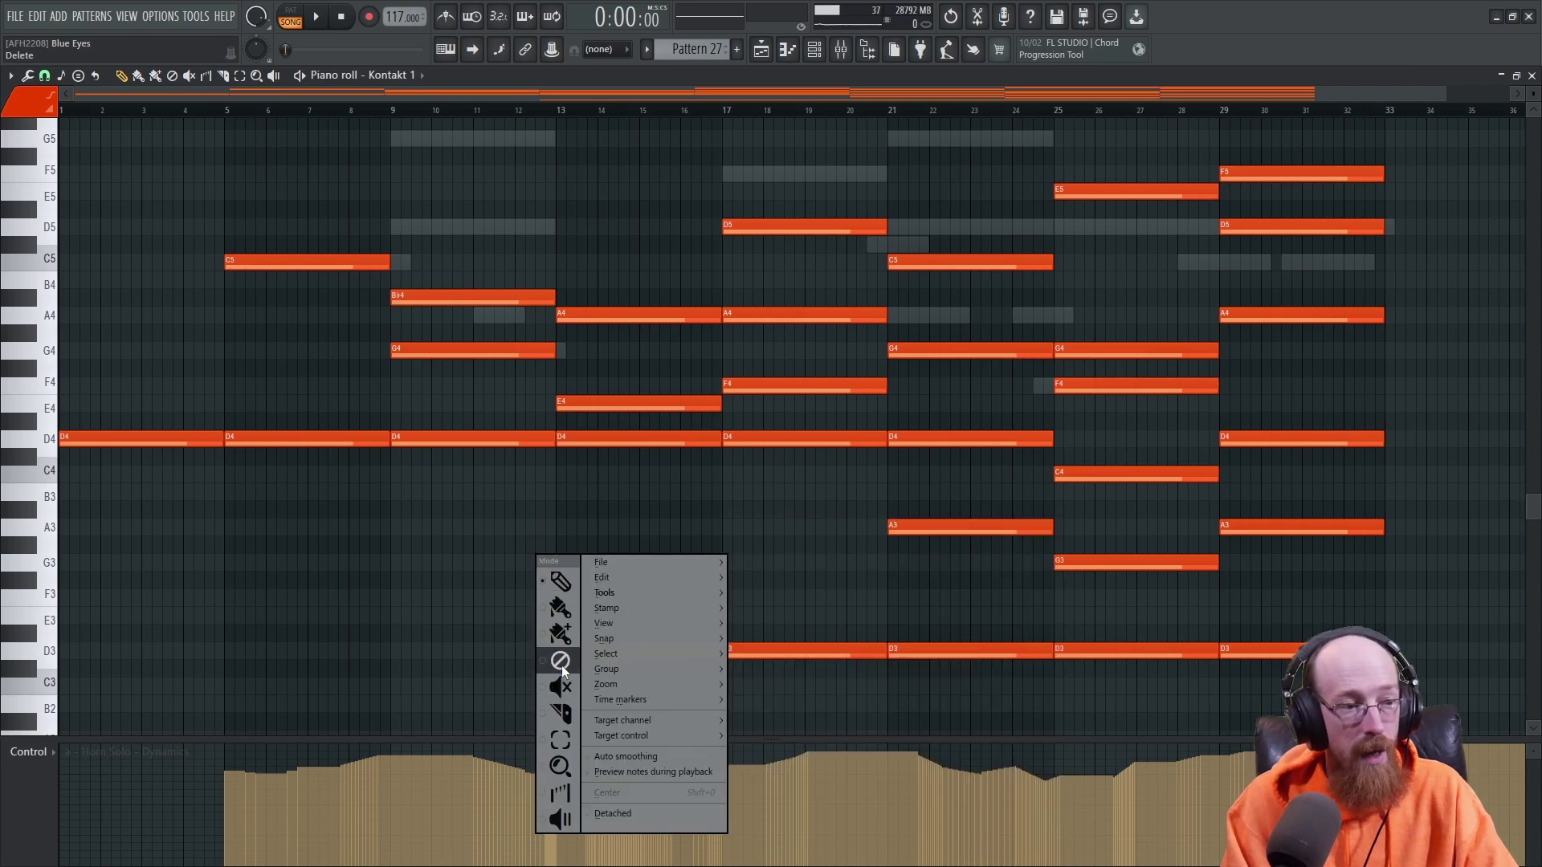
mouse_move(609, 564)
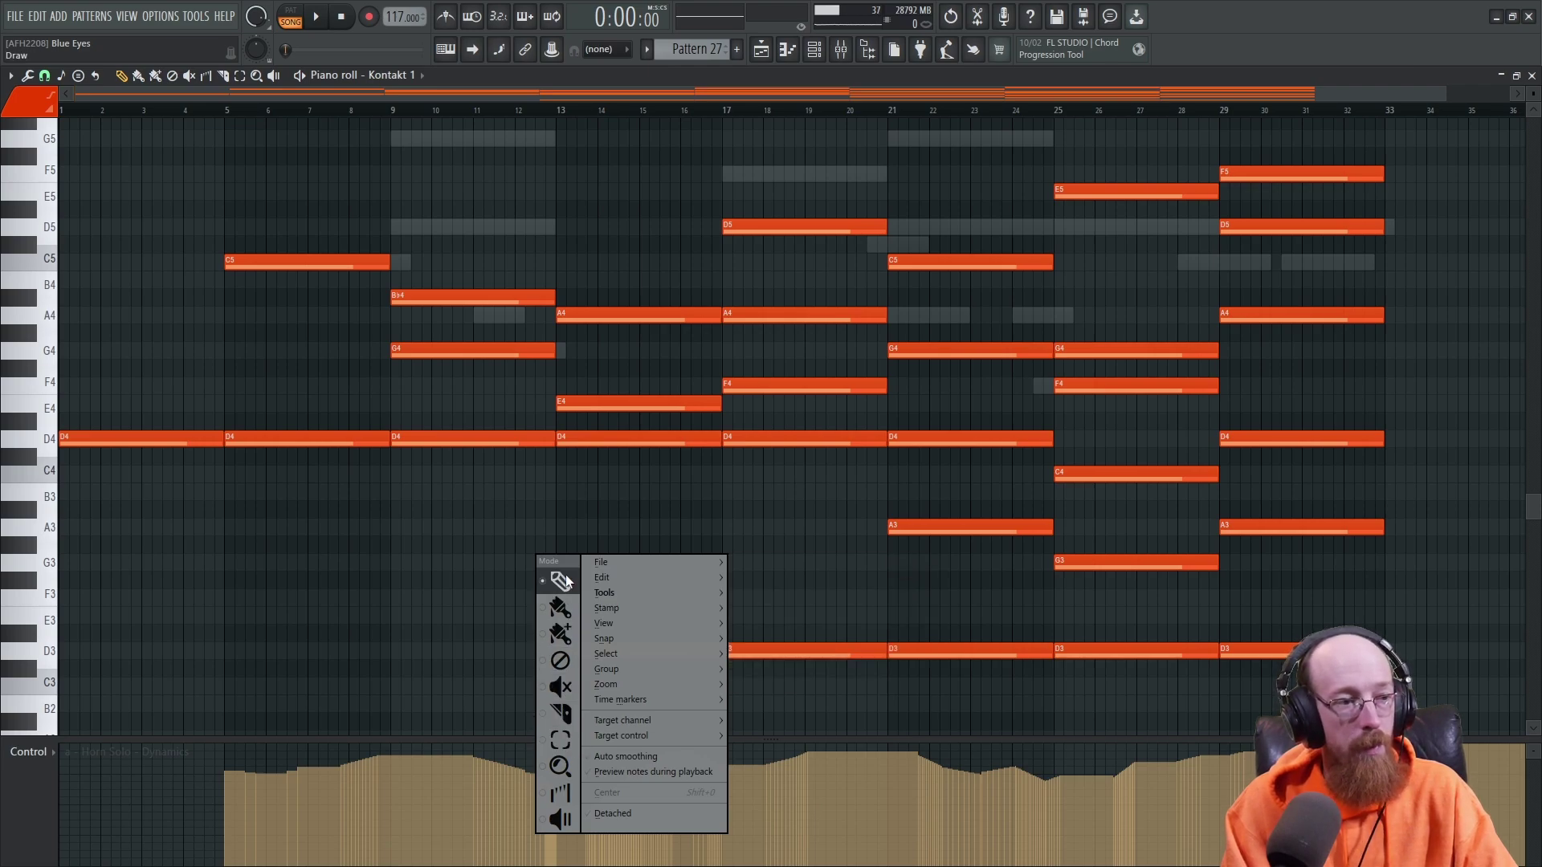
click(483, 546)
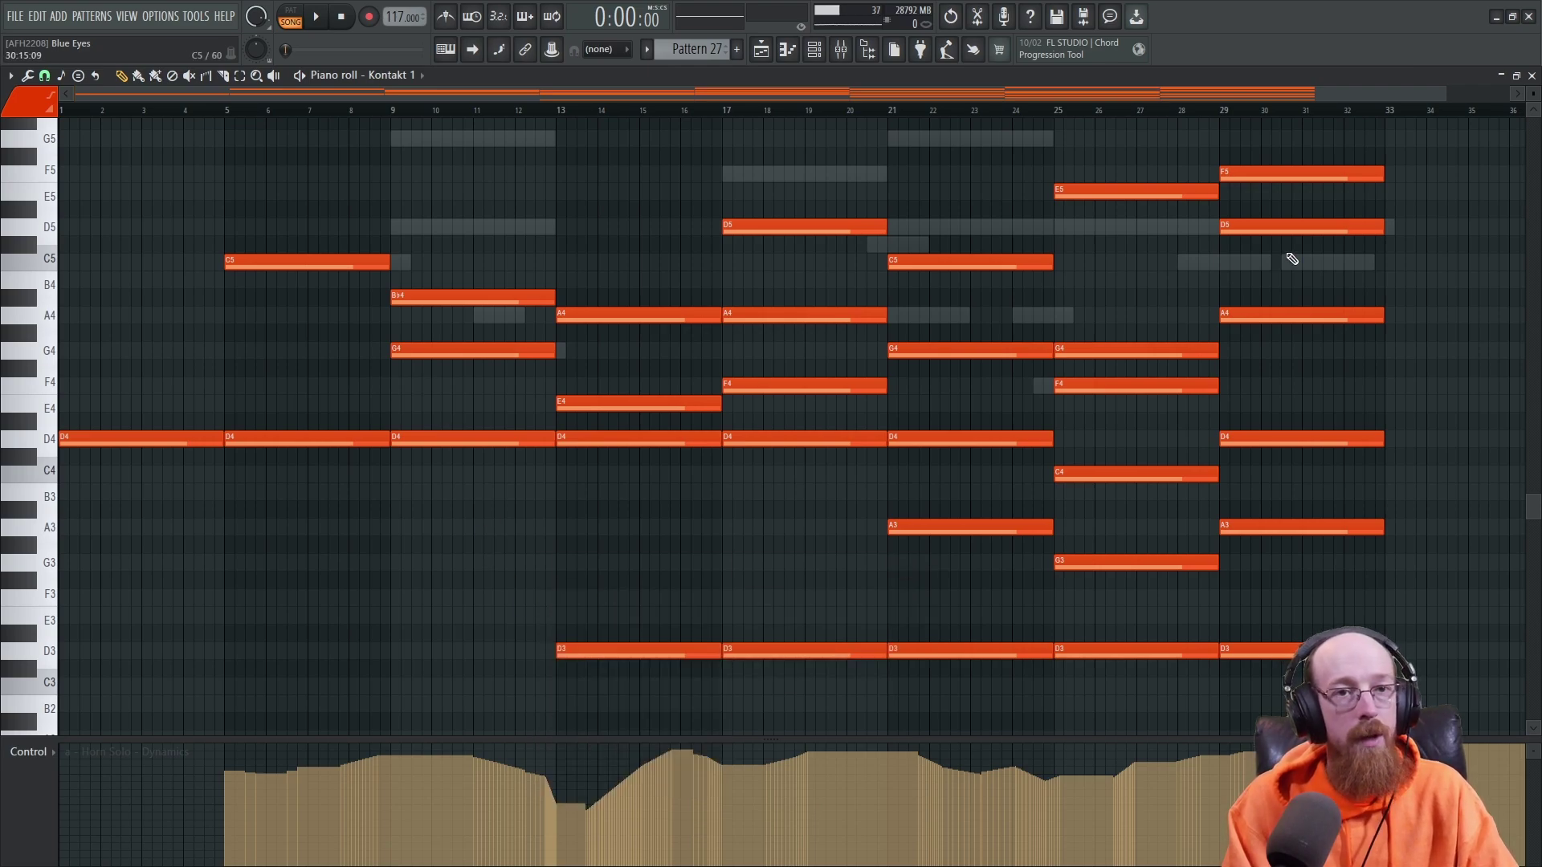
right_click(572, 520)
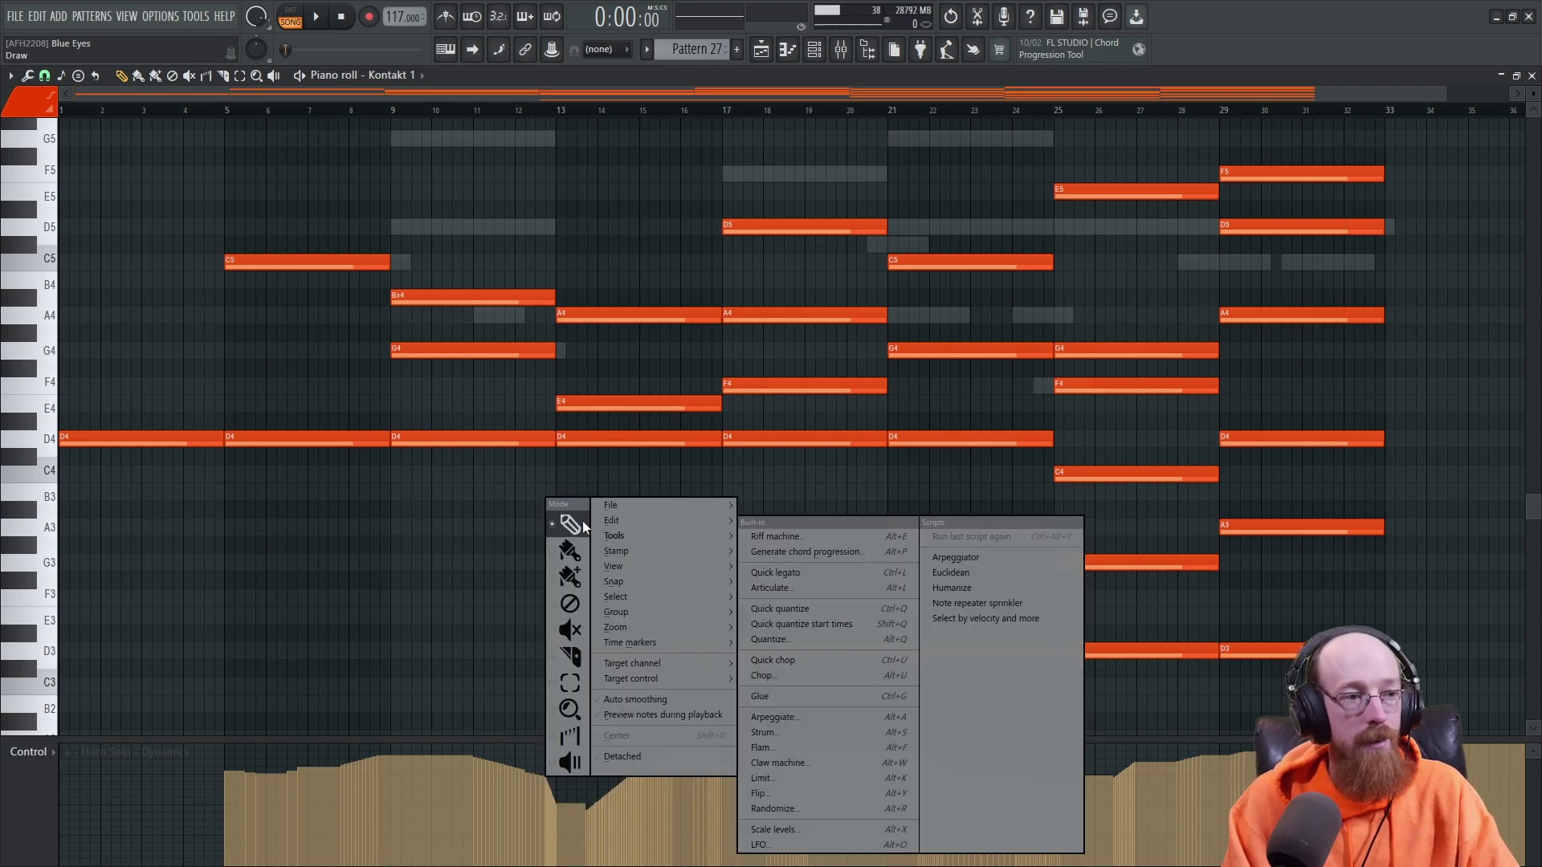
click(447, 565)
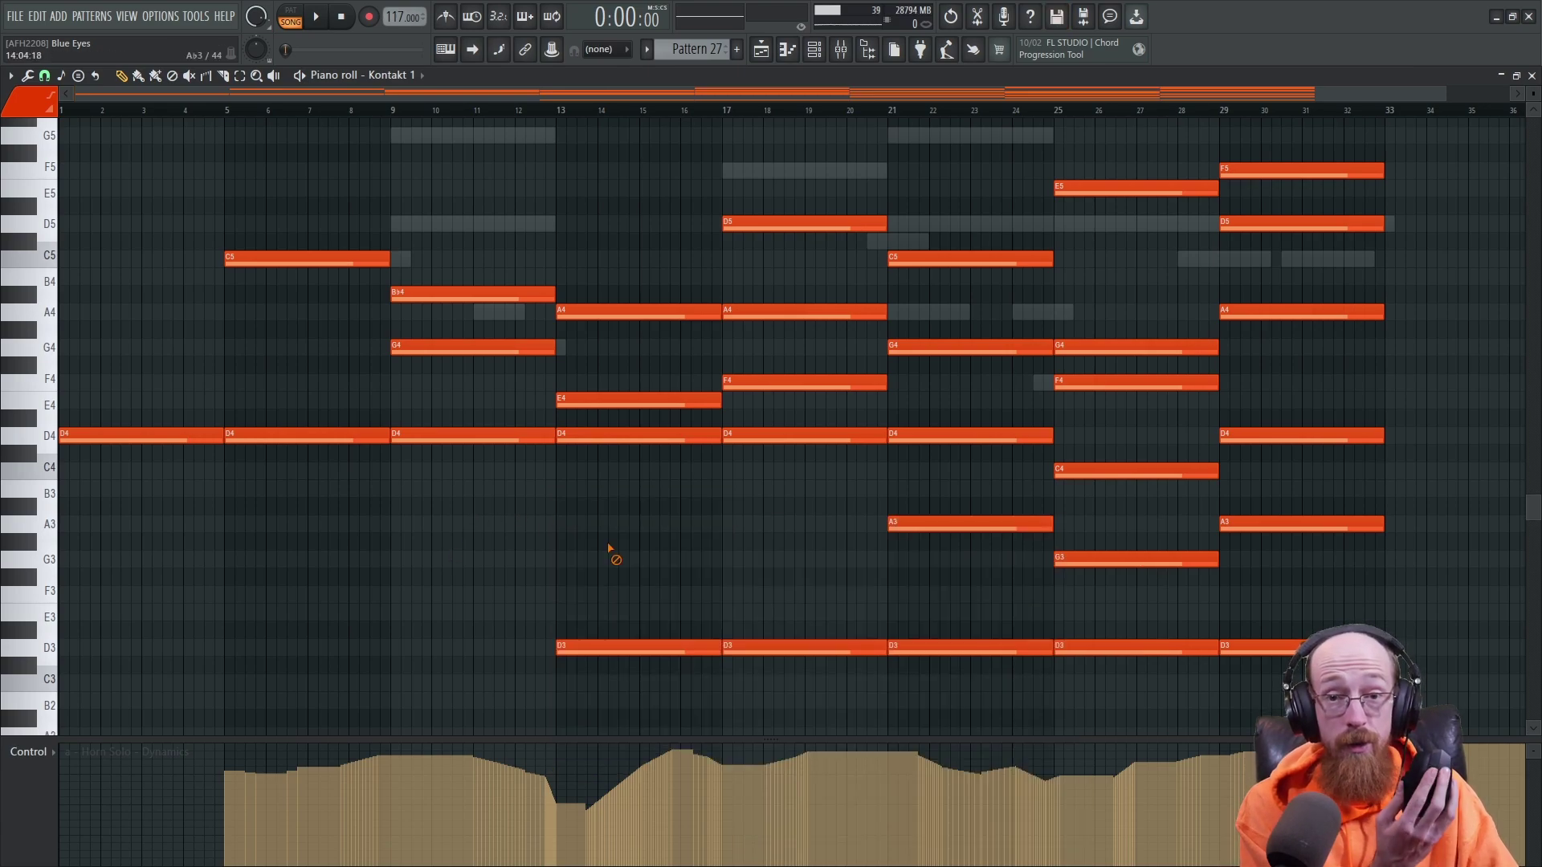
key(b)
key(p)
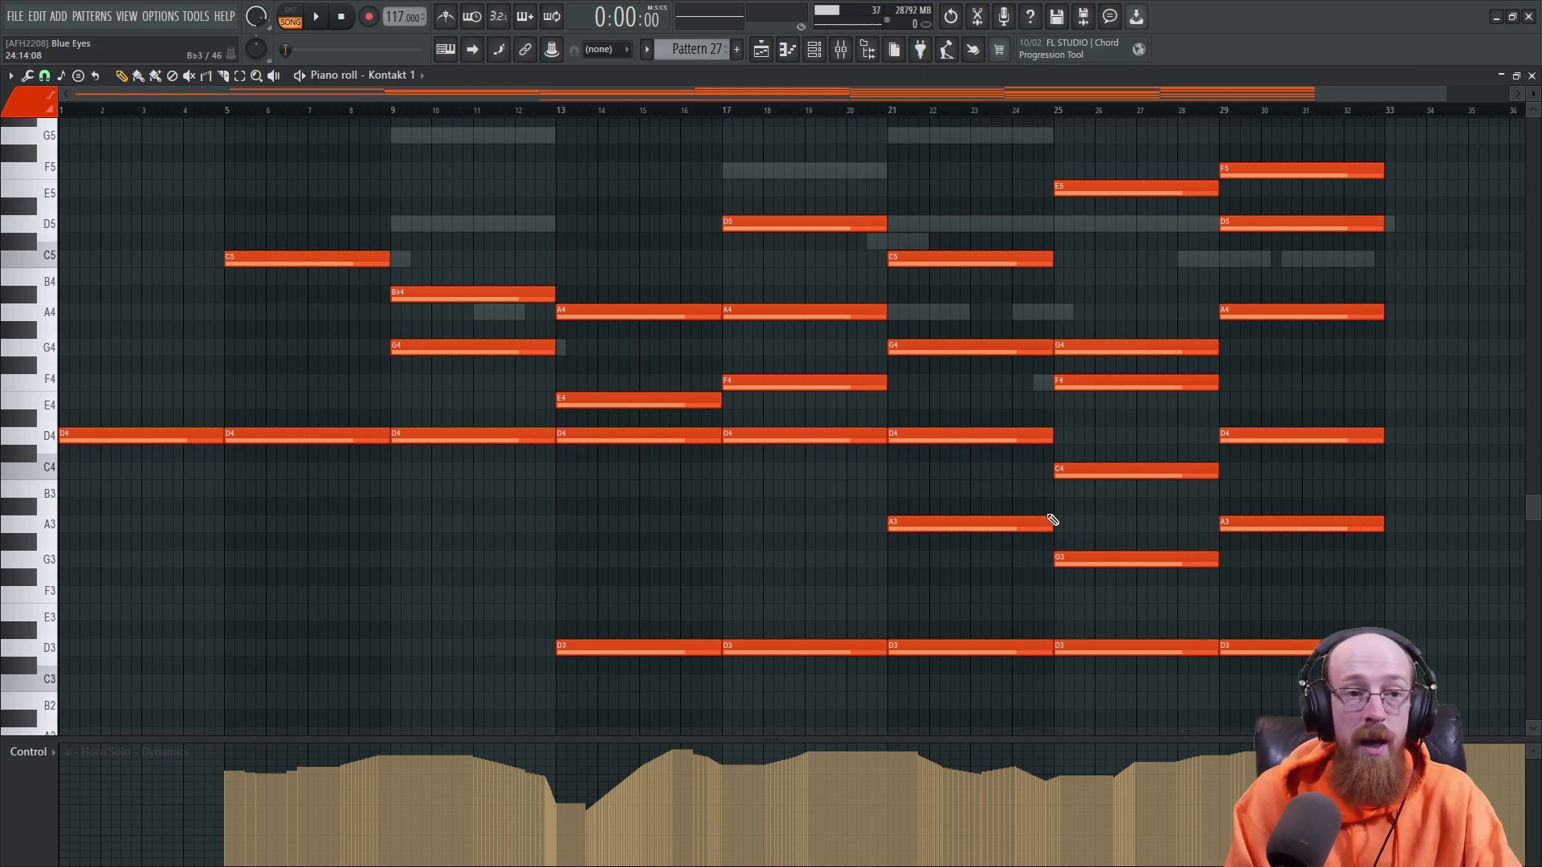
- Close the Piano roll, then show the browser from the toolbar and hide it again with F8
click(1531, 77)
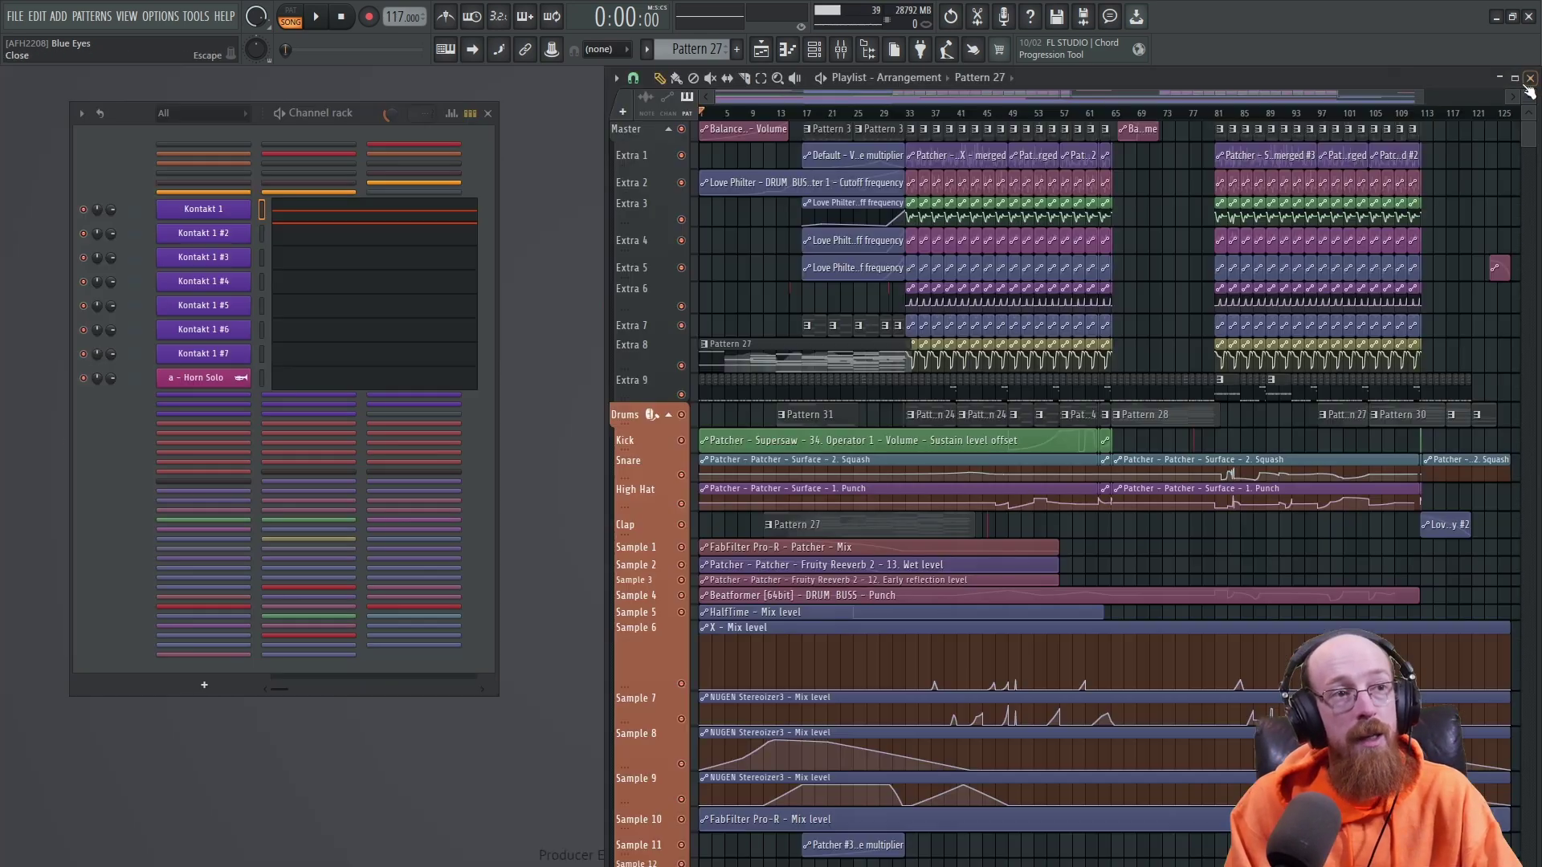
click(869, 50)
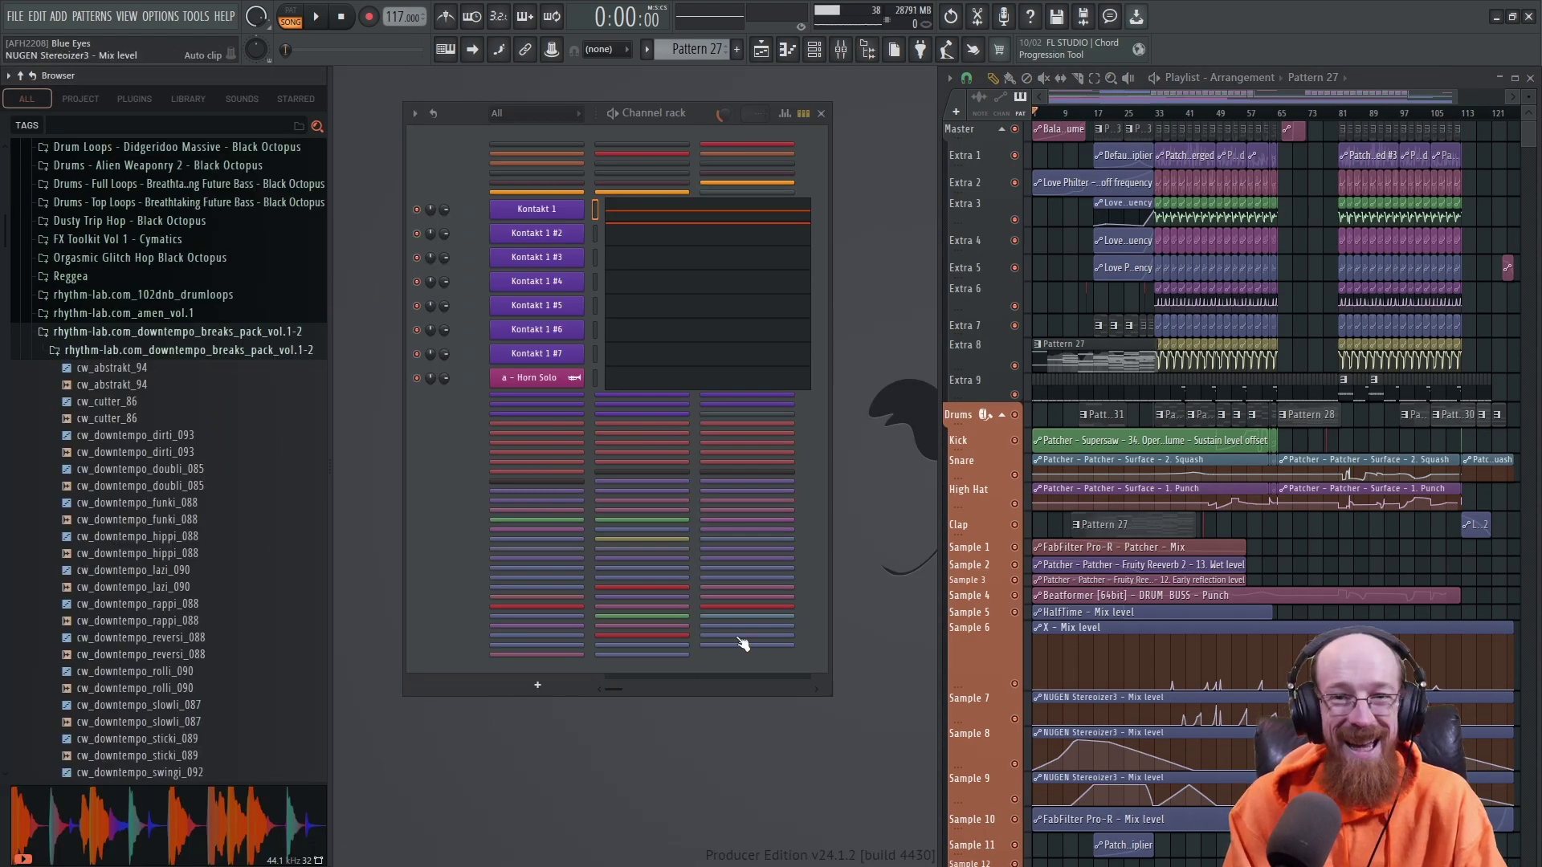
key(F8)
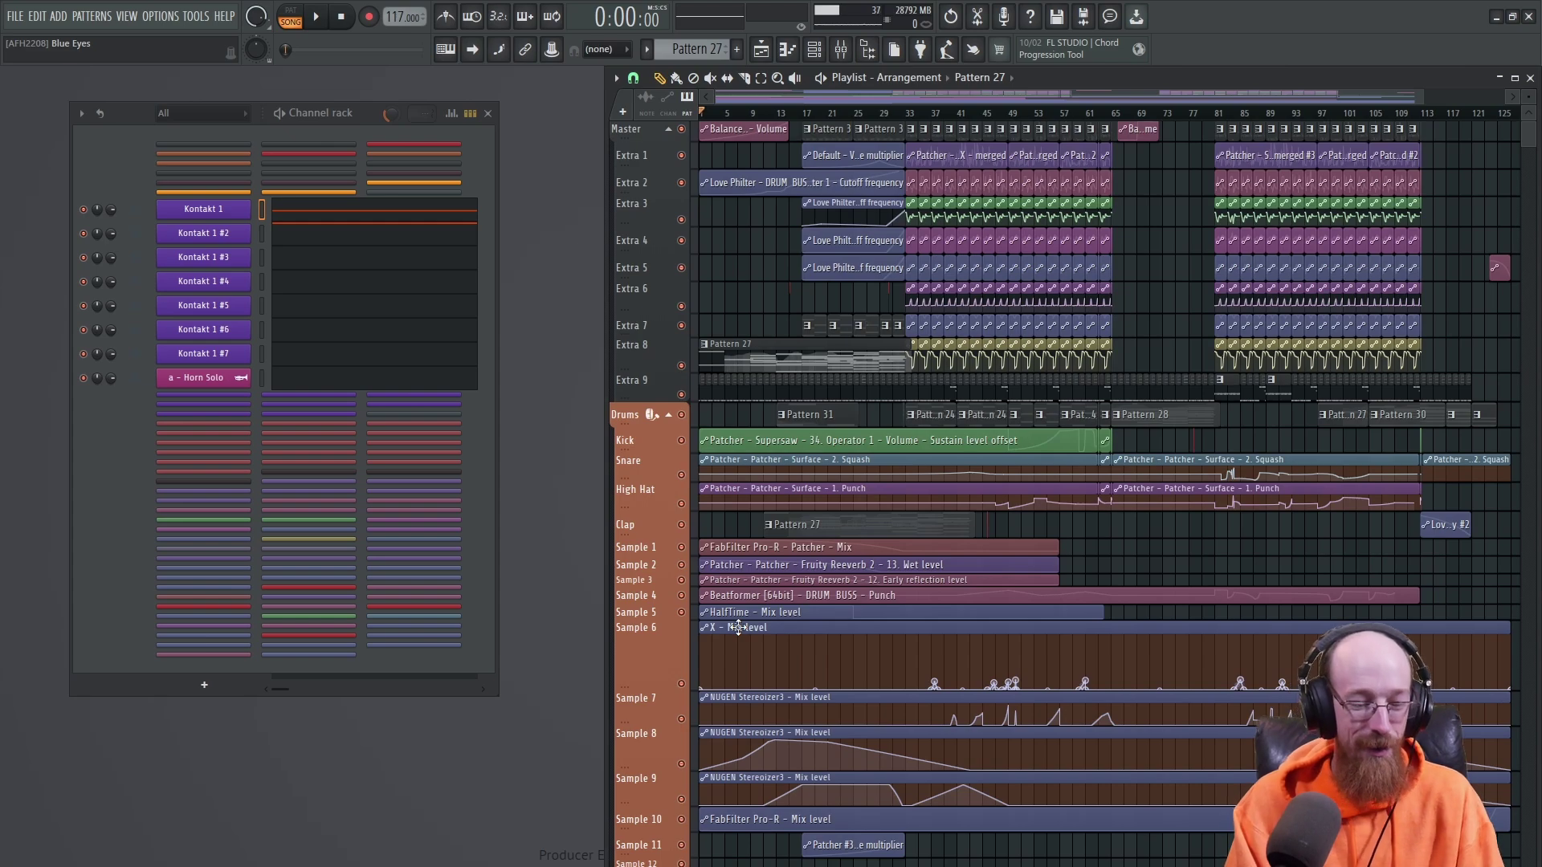